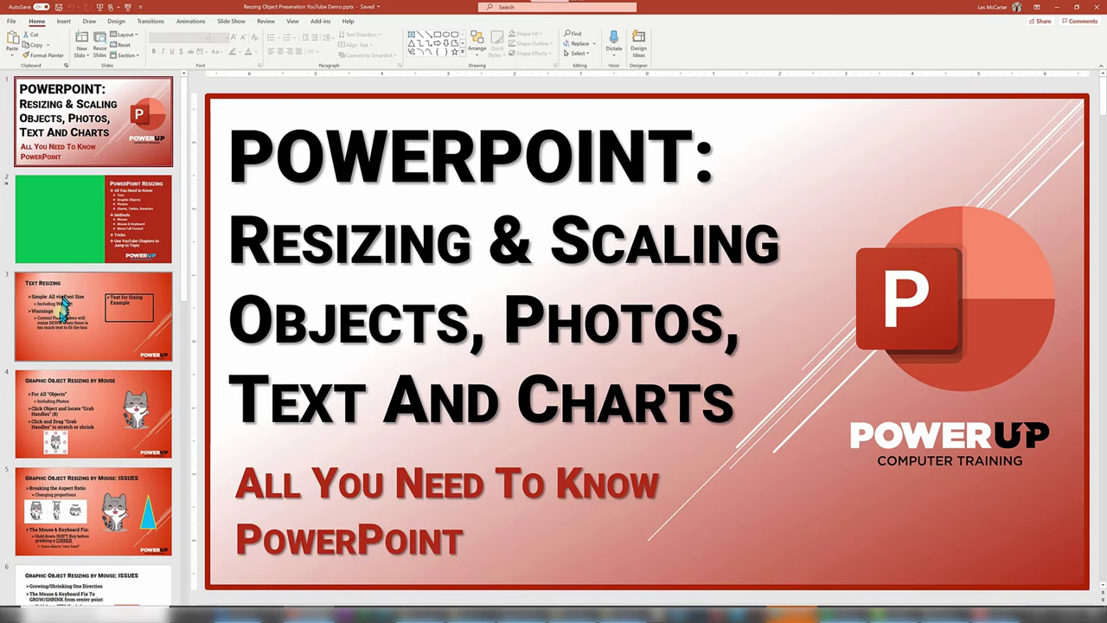
Step: Switch from the title slide to slide 3, 'Text Resizing', in the slide pane
{"action": "left_click", "coordinate": [63, 309]}
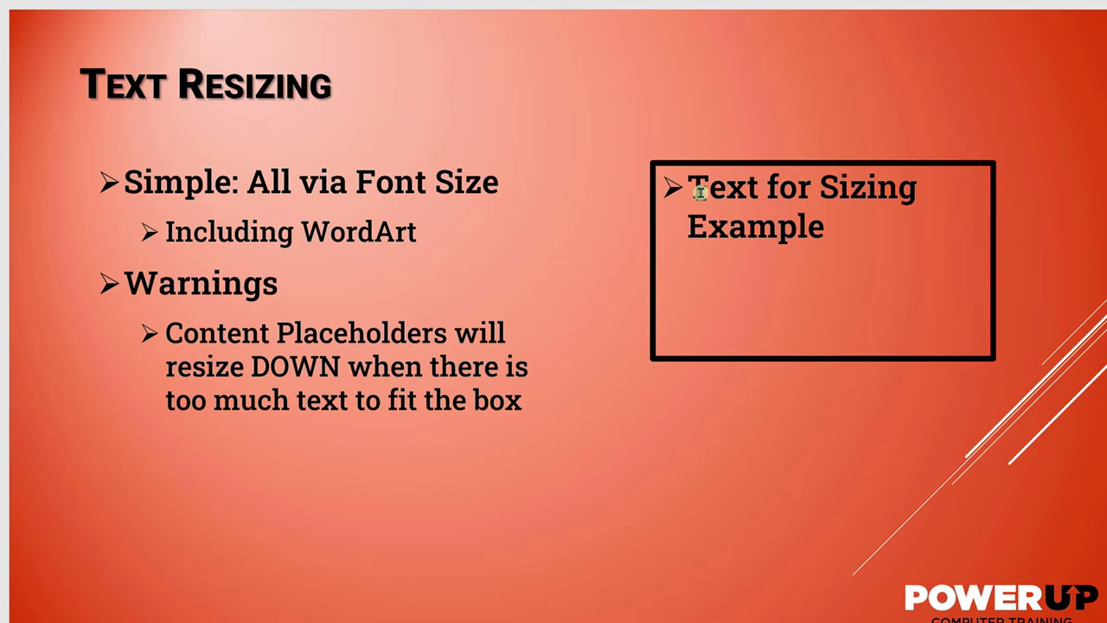
Step: Shrink the 'Text for Sizing Example' text to 20 pt, then enlarge it to 32 pt
{"action": "left_click_drag", "start_coordinate": [700, 192], "coordinate": [785, 228]}
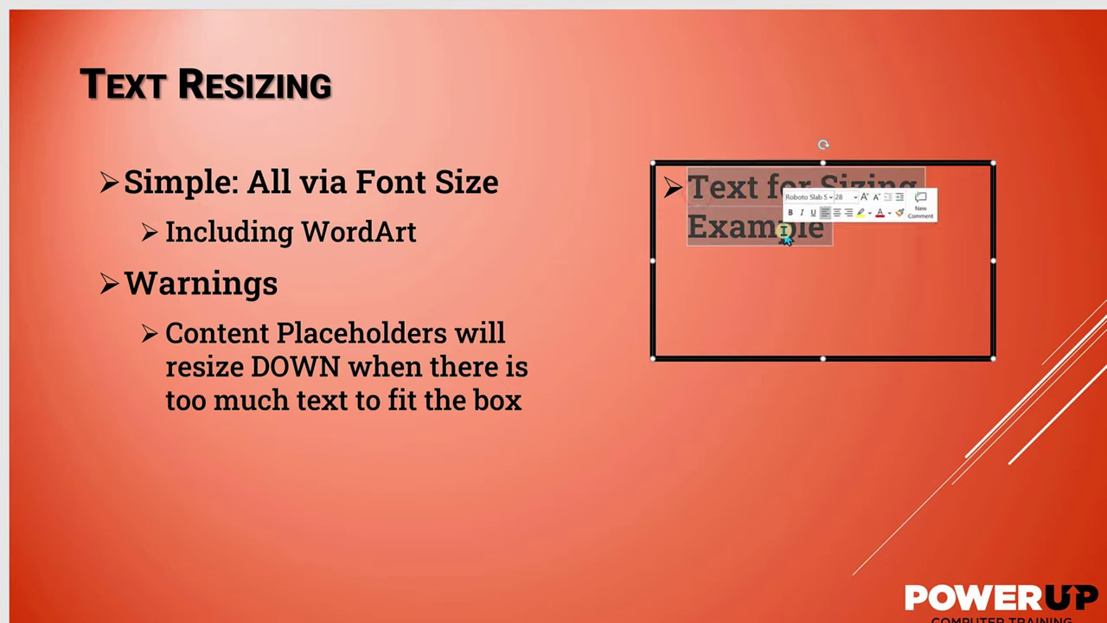
{"action": "left_click", "coordinate": [873, 198]}
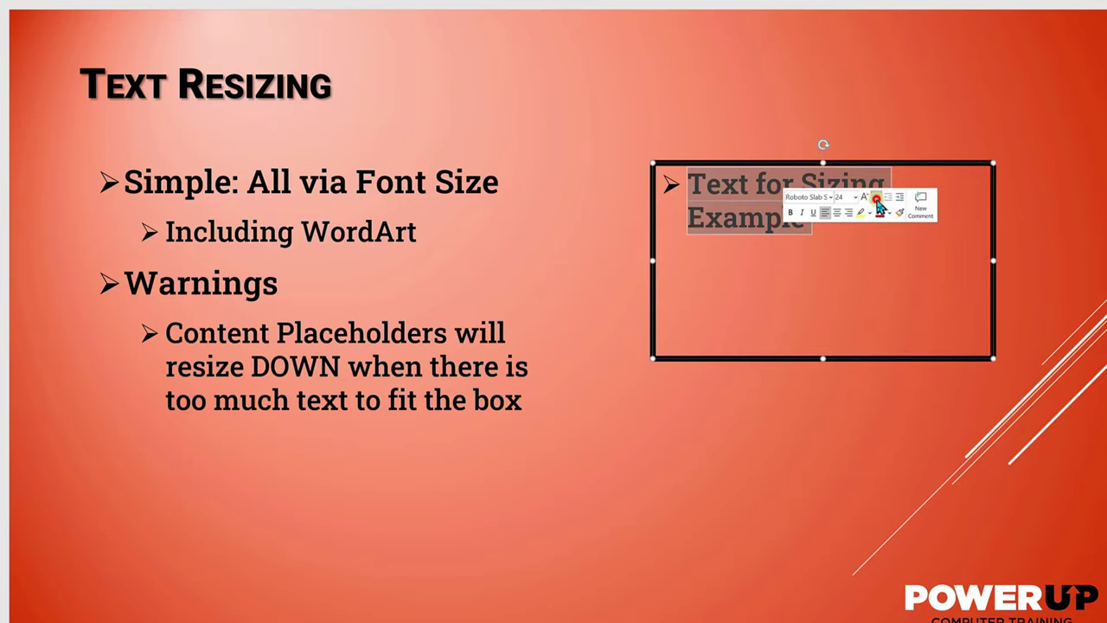
{"action": "left_click", "coordinate": [874, 199]}
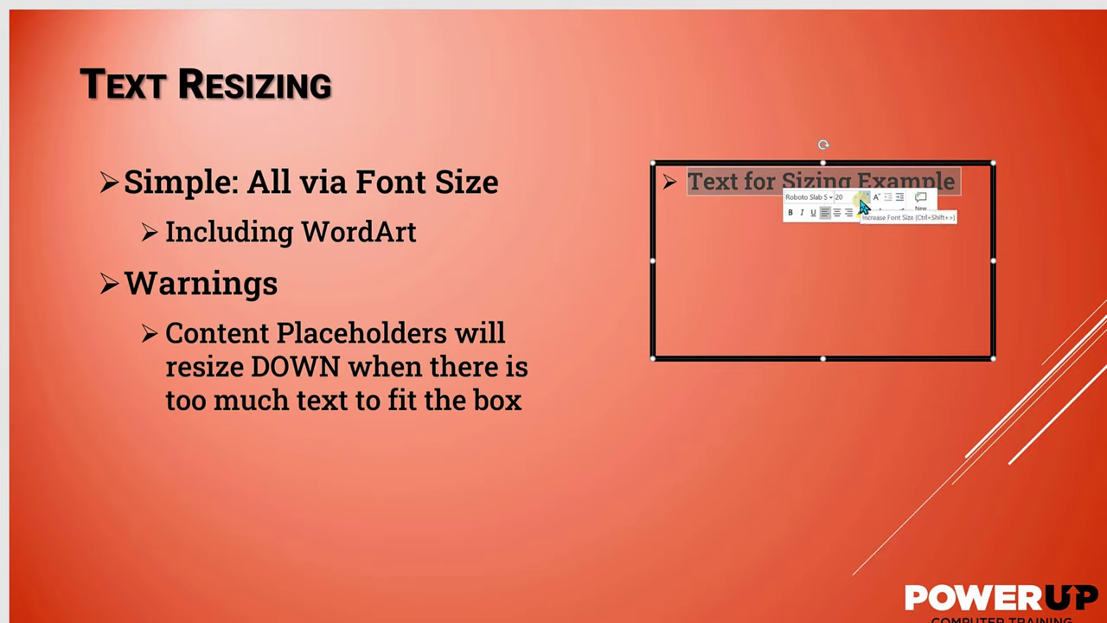
{"action": "left_click", "coordinate": [863, 203]}
{"action": "left_click", "coordinate": [862, 202]}
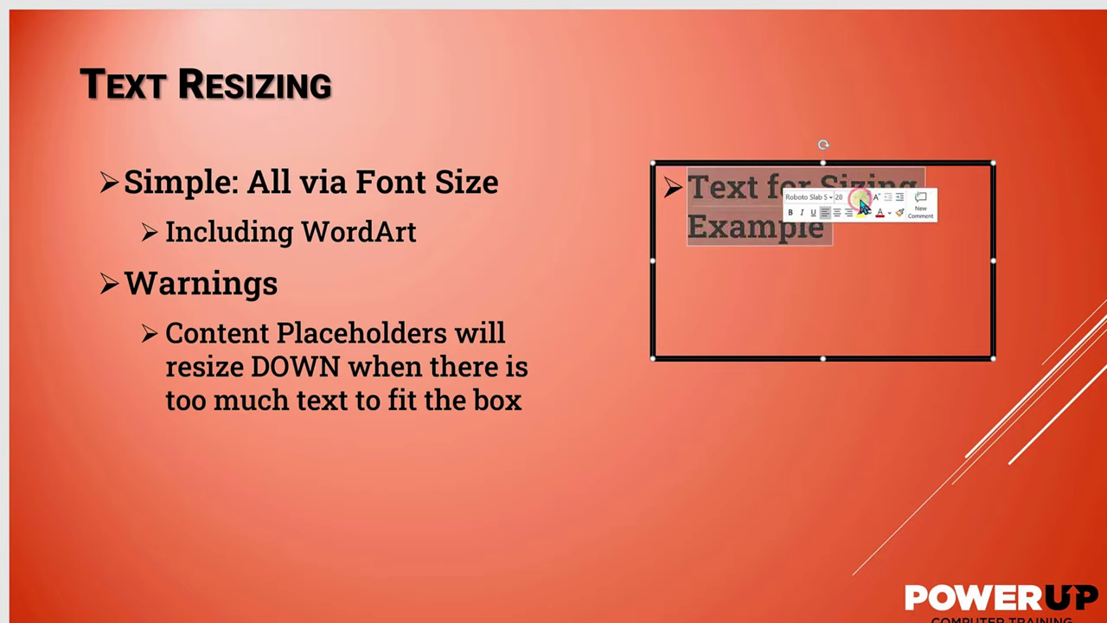
{"action": "left_click", "coordinate": [862, 203]}
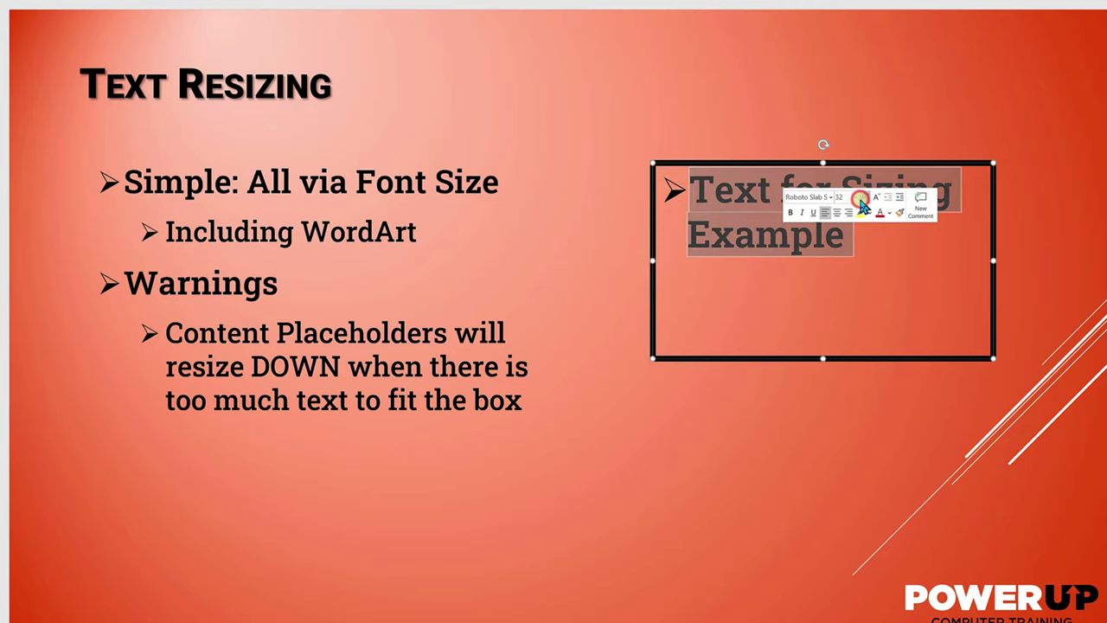
{"action": "left_click", "coordinate": [868, 241]}
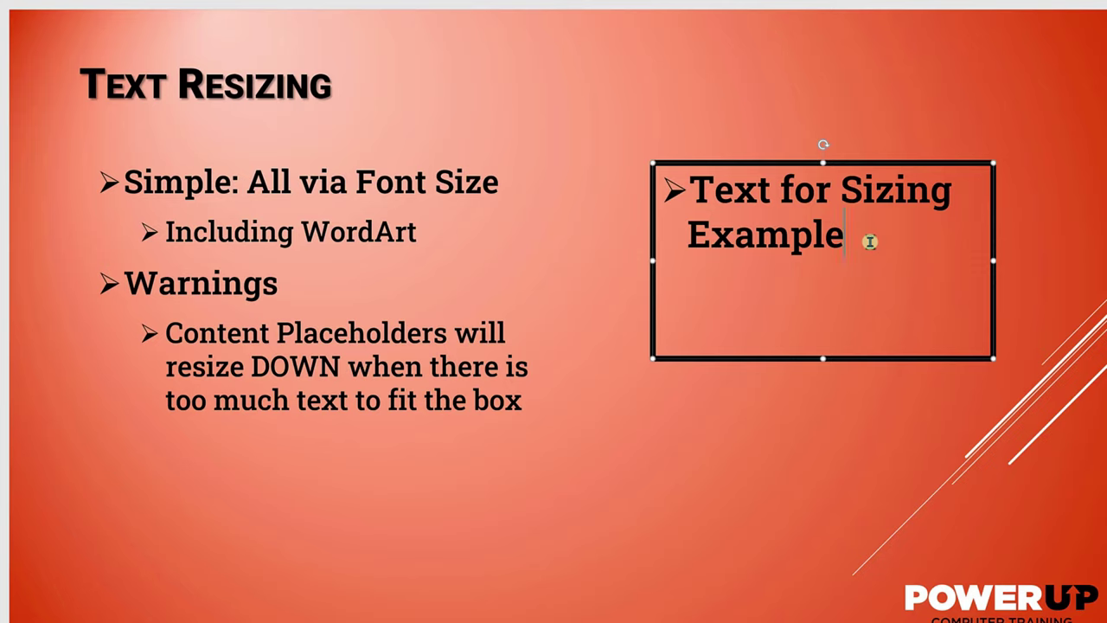
Step: Add bullets 'More Text Line 1', 'More Text Line 2' and 'More Text Line 3' below Example
{"action": "key", "text": "Return"}
{"action": "type", "text": "More T"}
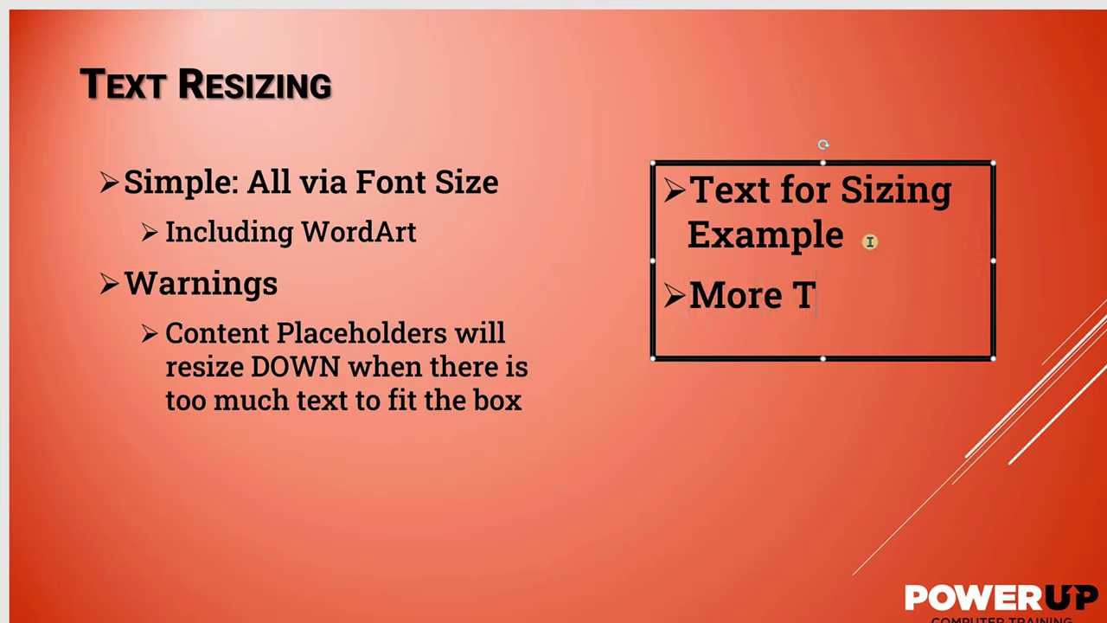
{"action": "type", "text": "ext Line 1"}
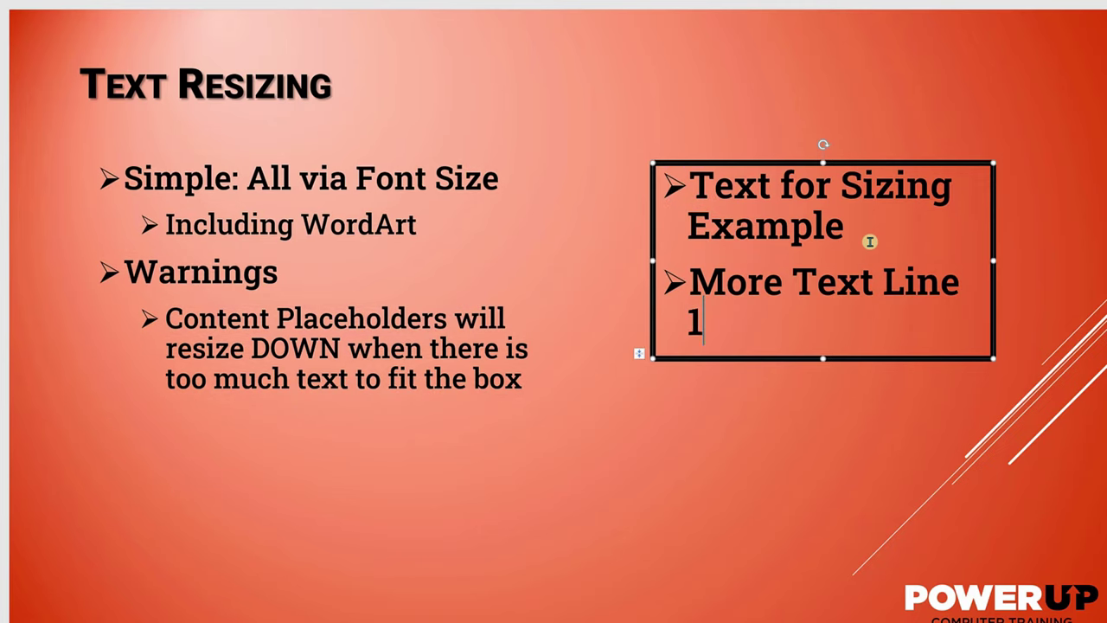
{"action": "key", "text": "Return"}
{"action": "type", "text": "More t"}
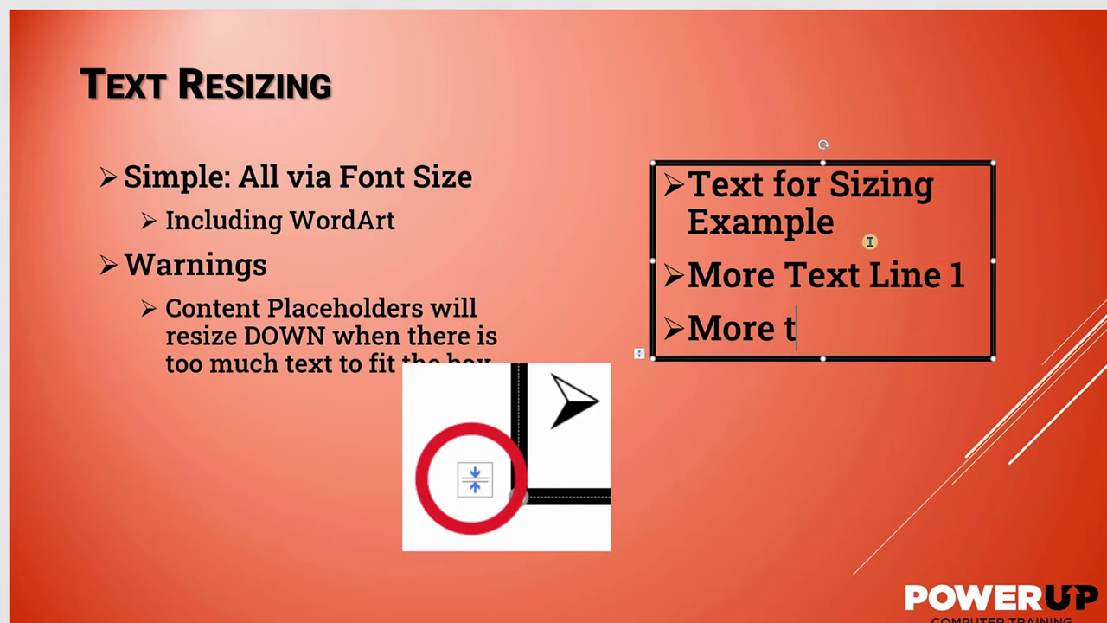
{"action": "key", "text": "BackSpace"}
{"action": "type", "text": "Text Line 2"}
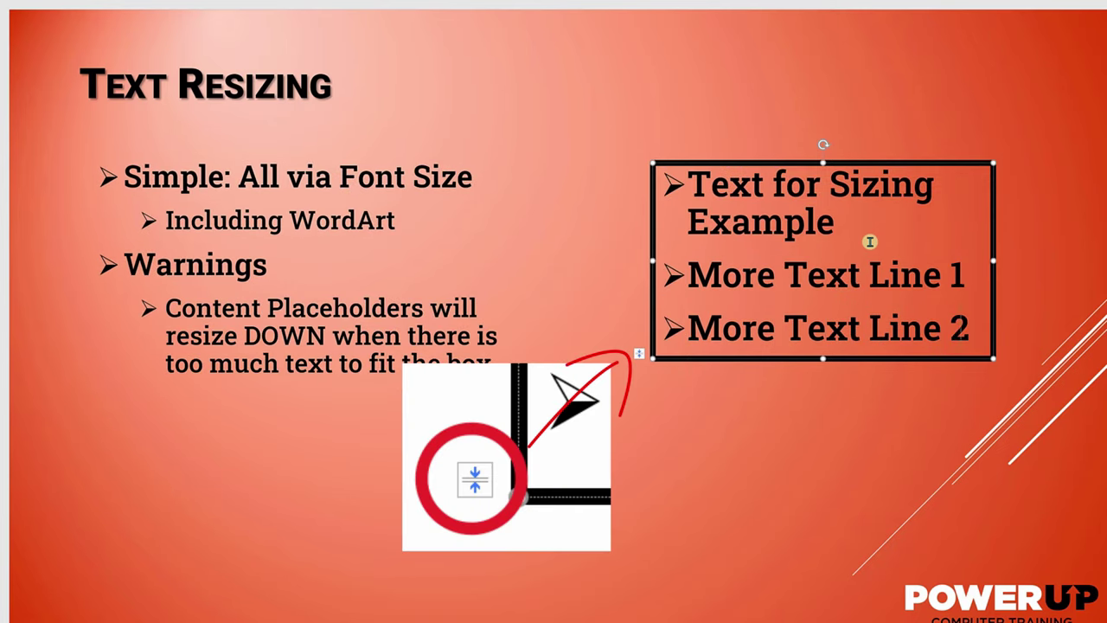
{"action": "key", "text": "Return"}
{"action": "type", "text": "More "}
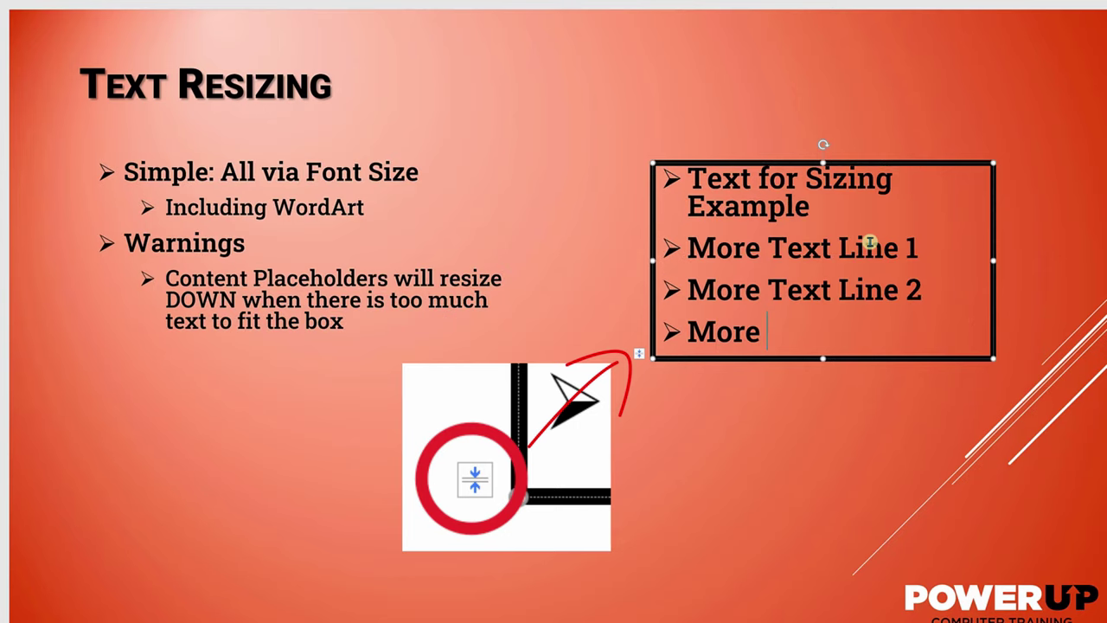
{"action": "type", "text": "Text Line"}
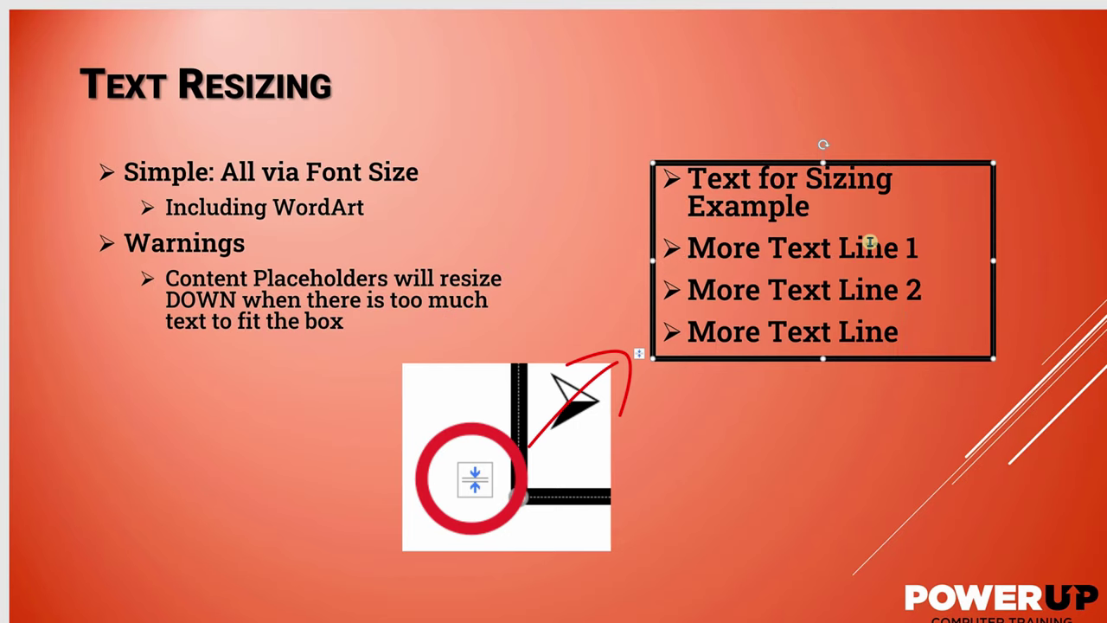
{"action": "type", "text": " 3"}
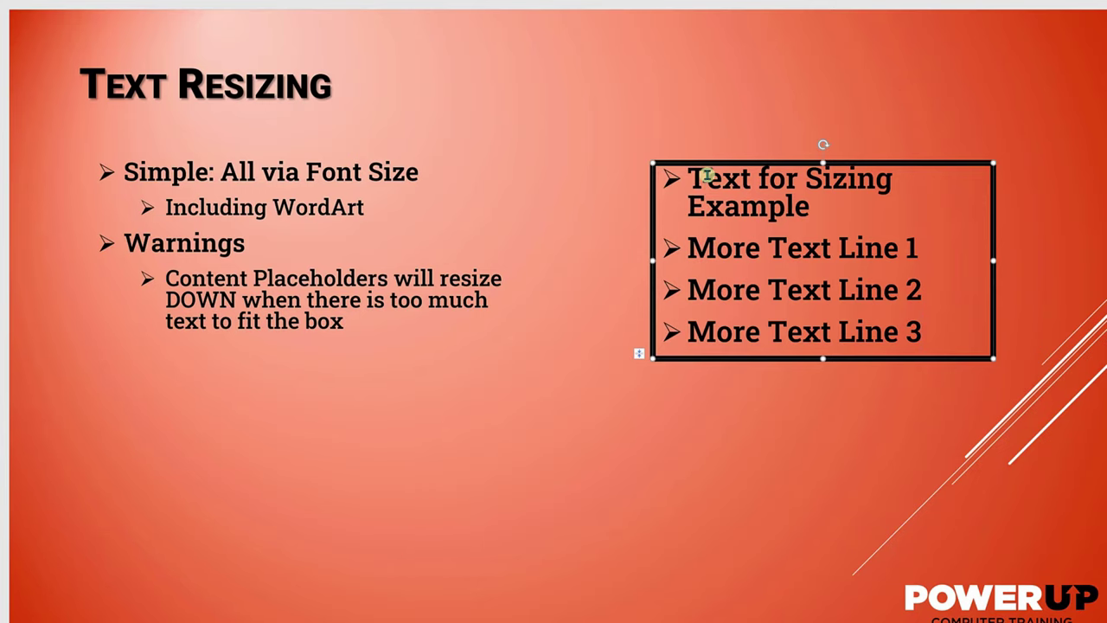
Step: Drag the right text box's bottom edge down so AutoFit enlarges its bullets
{"action": "left_click_drag", "start_coordinate": [707, 174], "coordinate": [781, 198]}
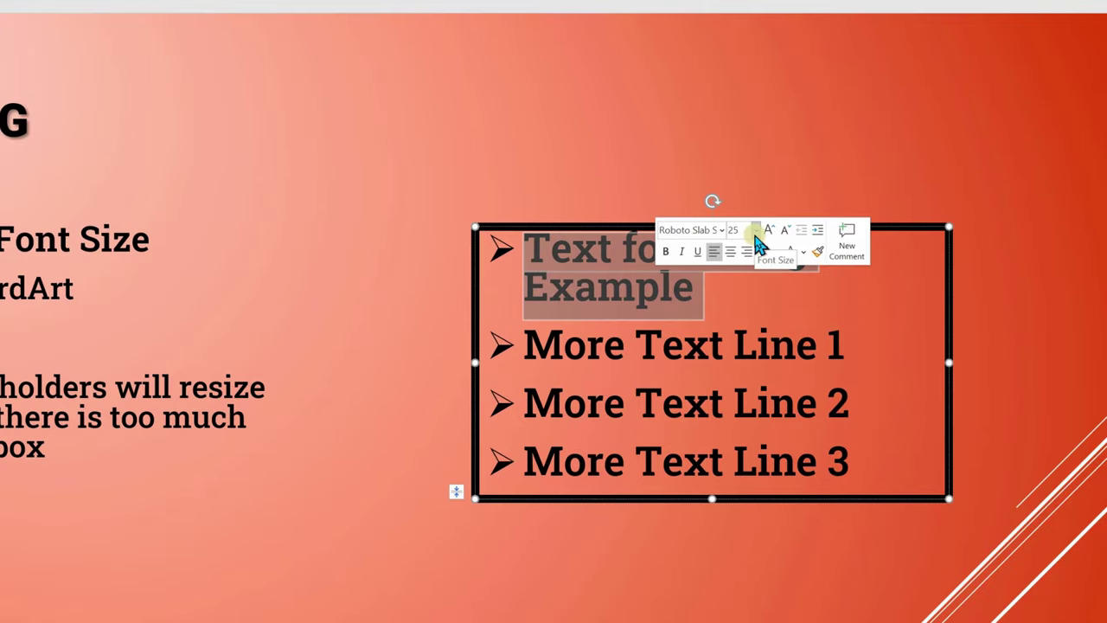
{"action": "left_click", "coordinate": [856, 458]}
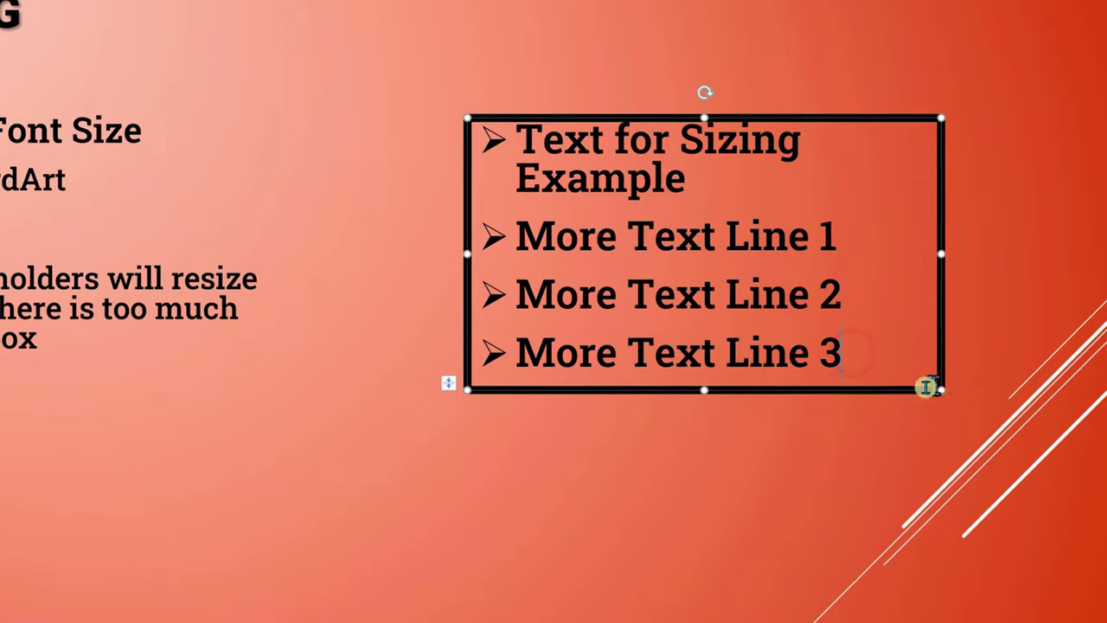
{"action": "left_click", "coordinate": [704, 391]}
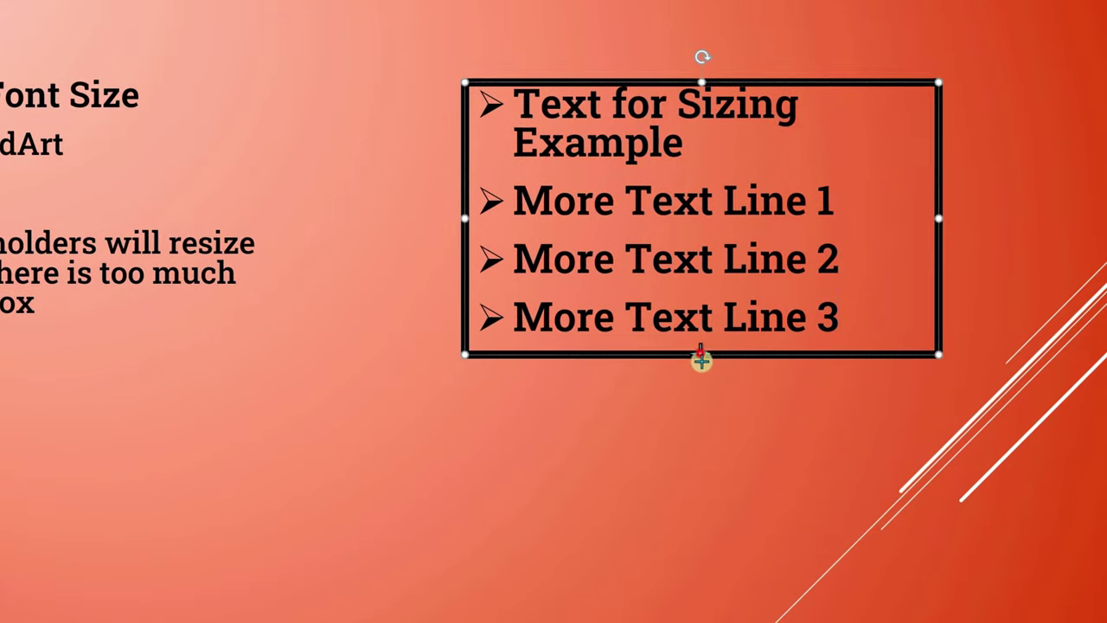
{"action": "left_click_drag", "start_coordinate": [702, 359], "coordinate": [735, 579]}
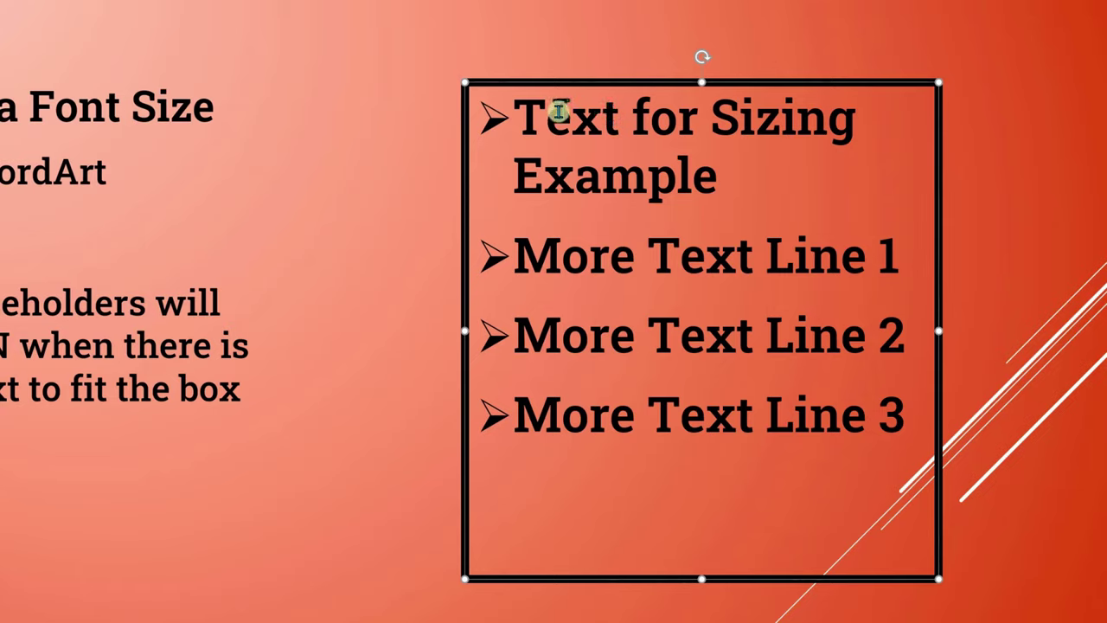
{"action": "left_click_drag", "start_coordinate": [561, 109], "coordinate": [731, 170]}
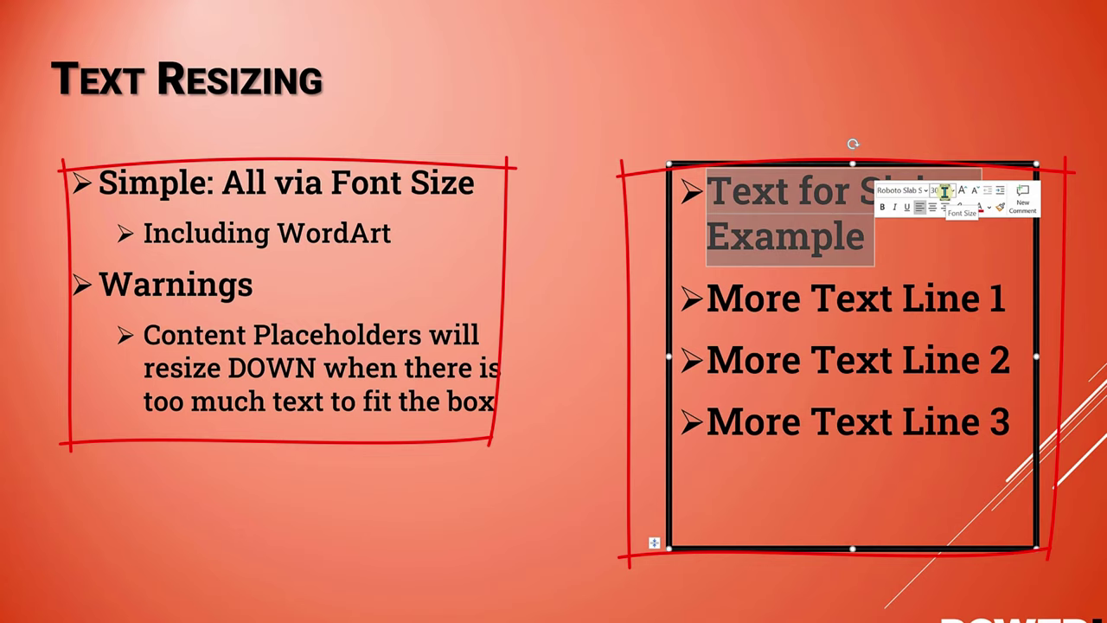
{"action": "left_click", "coordinate": [523, 453]}
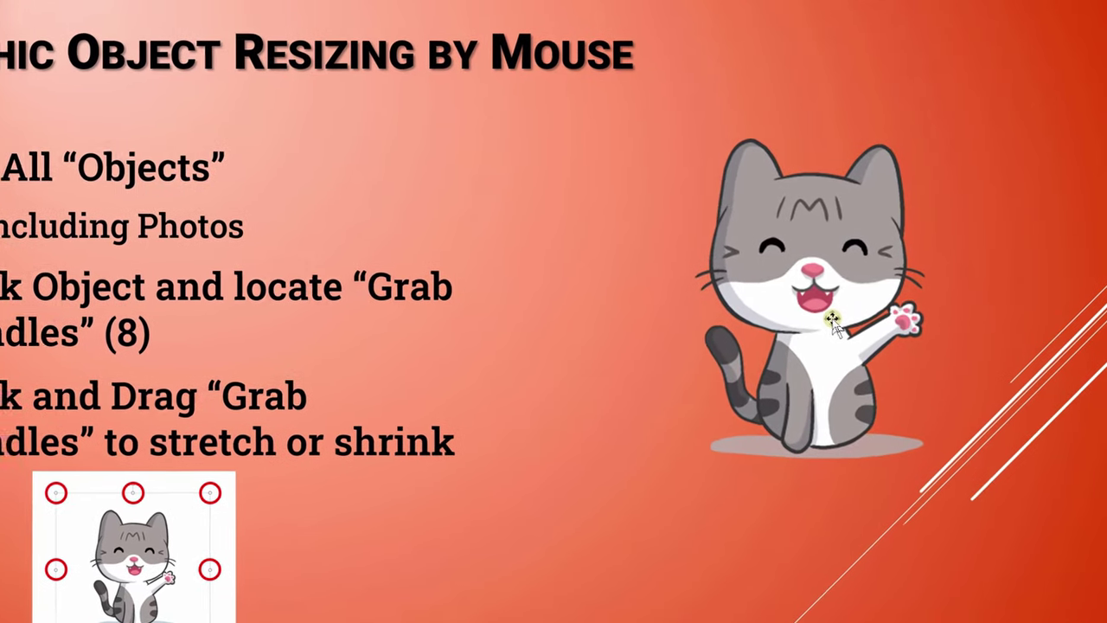
Step: Enlarge the cat picture from its bottom-left corner, then move to the ISSUES slide
{"action": "left_click", "coordinate": [820, 328]}
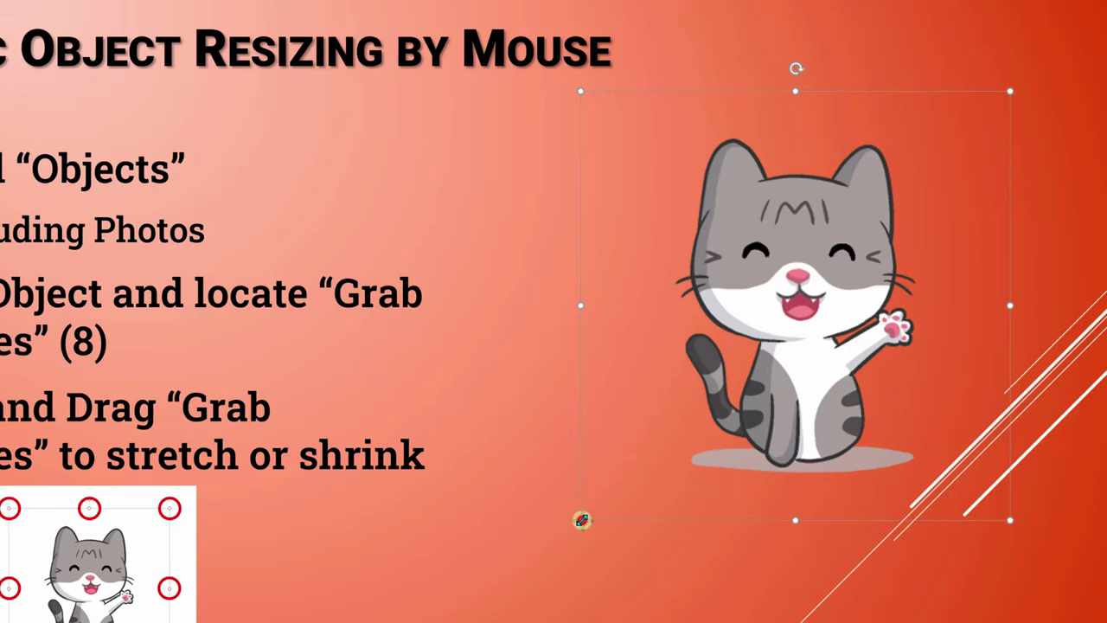
{"action": "left_click_drag", "start_coordinate": [580, 520], "coordinate": [385, 622]}
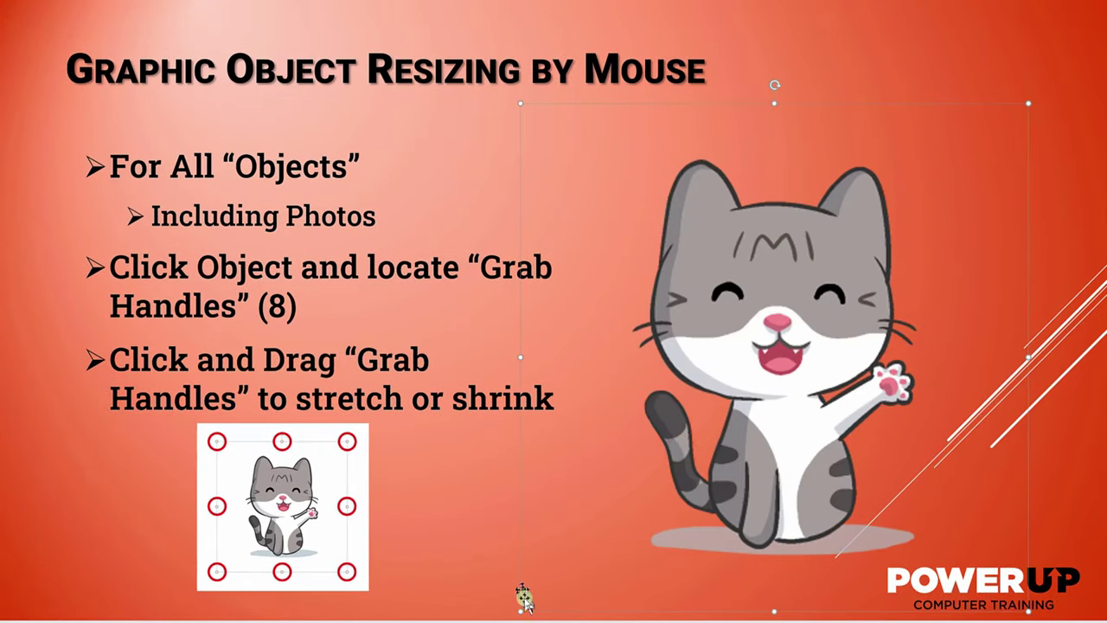
{"action": "left_click", "coordinate": [521, 610]}
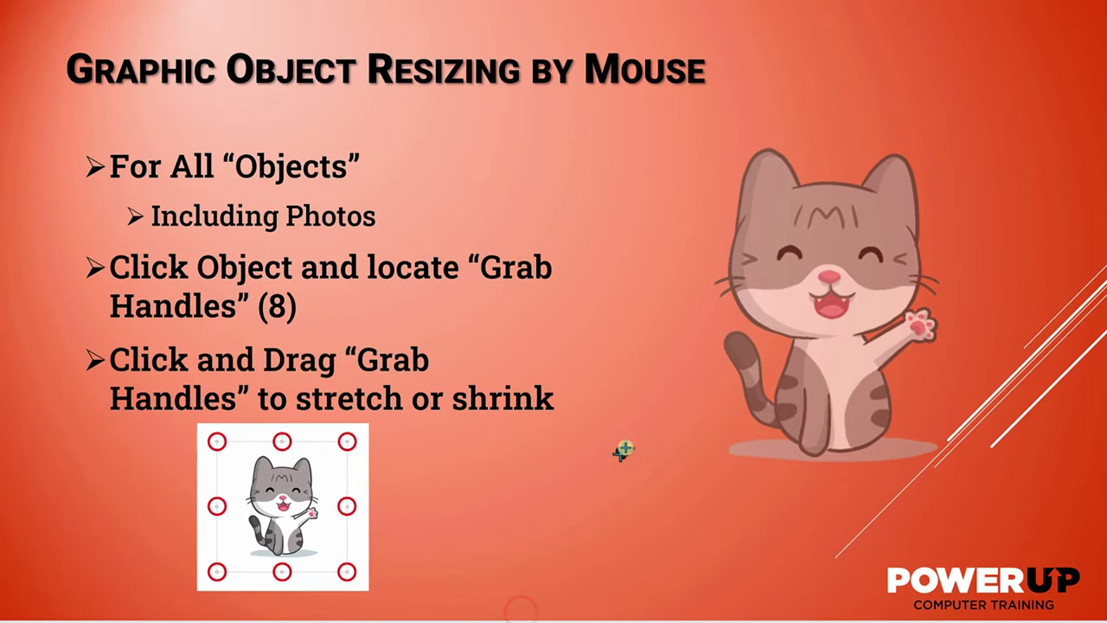
{"action": "left_click", "coordinate": [697, 371]}
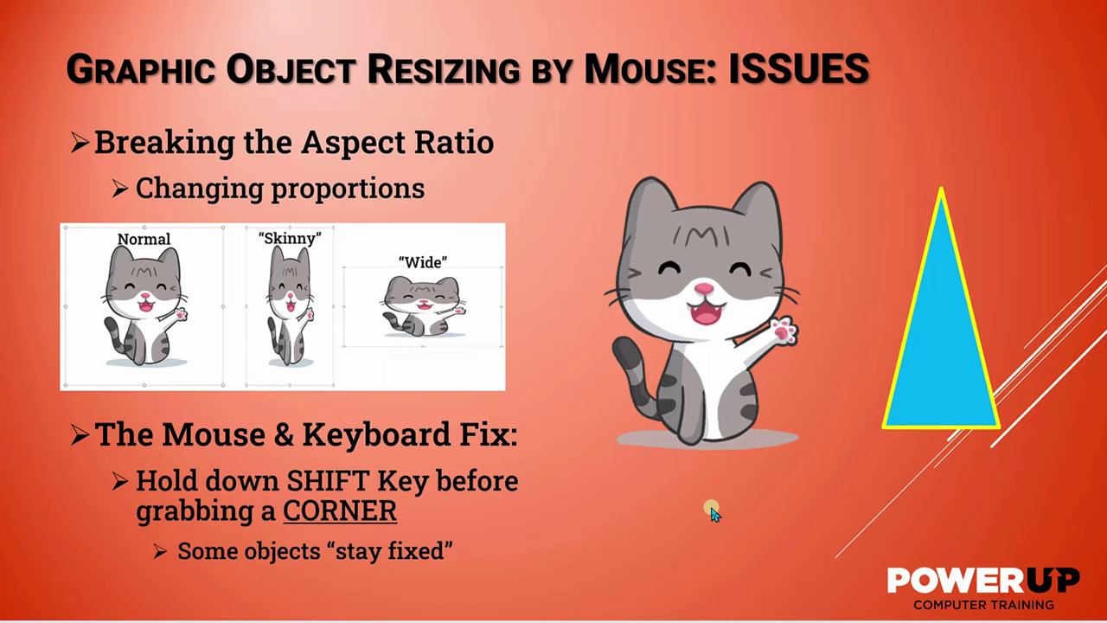
Step: Distort the blue triangle by dragging a corner, then undo it with Ctrl+Z
{"action": "left_click", "coordinate": [941, 321]}
{"action": "left_click", "coordinate": [942, 321]}
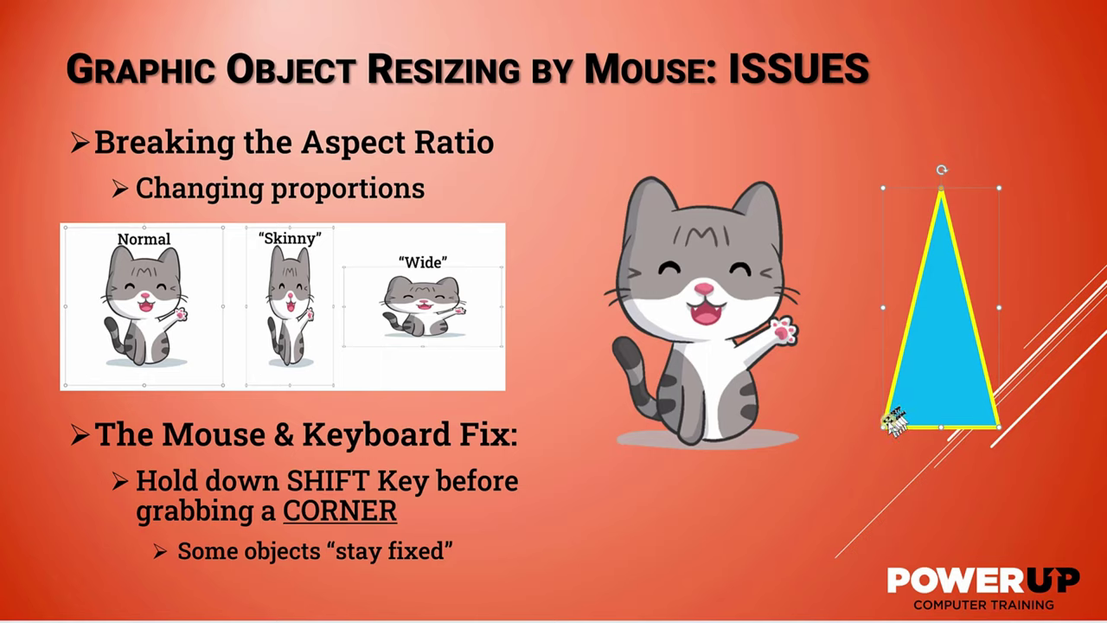
{"action": "left_click_drag", "start_coordinate": [883, 426], "coordinate": [915, 240]}
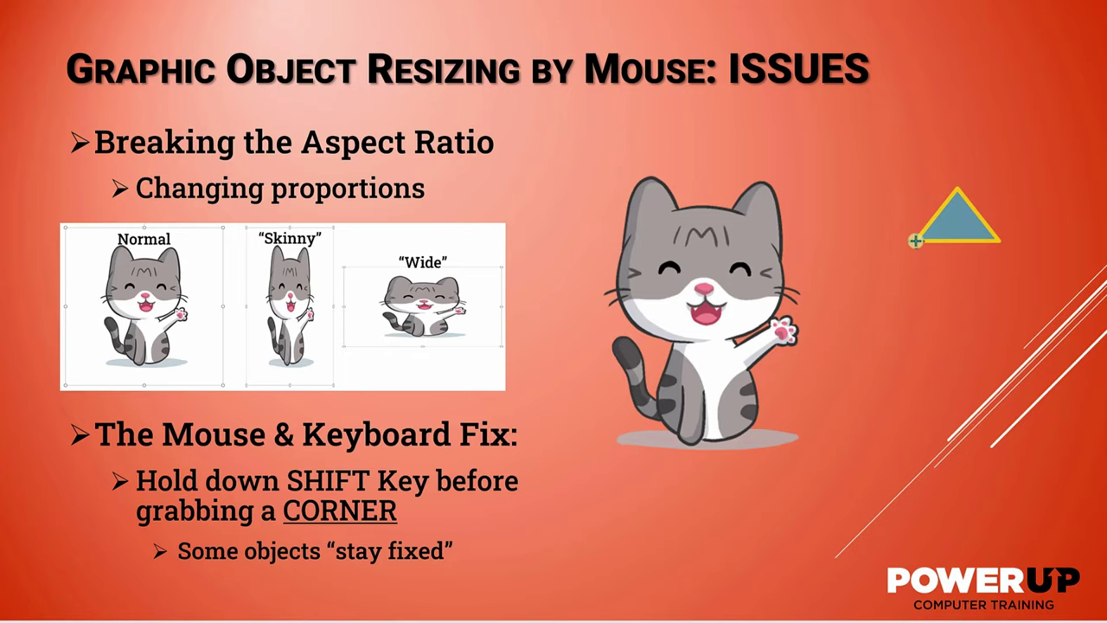
{"action": "left_click_drag", "start_coordinate": [915, 241], "coordinate": [915, 240]}
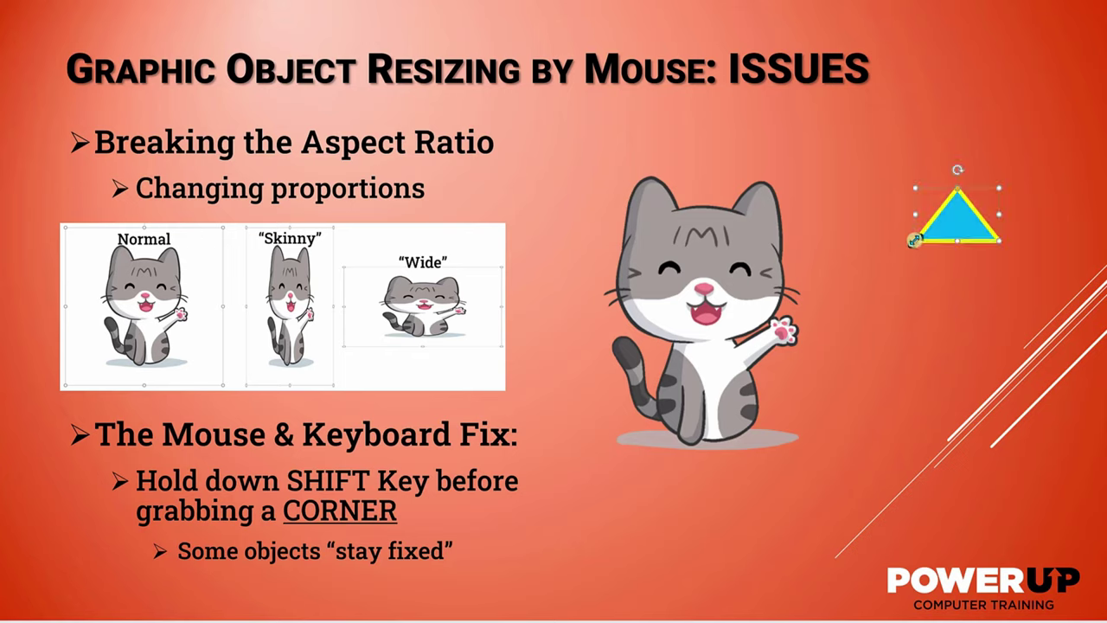
{"action": "key", "text": "ctrl+z"}
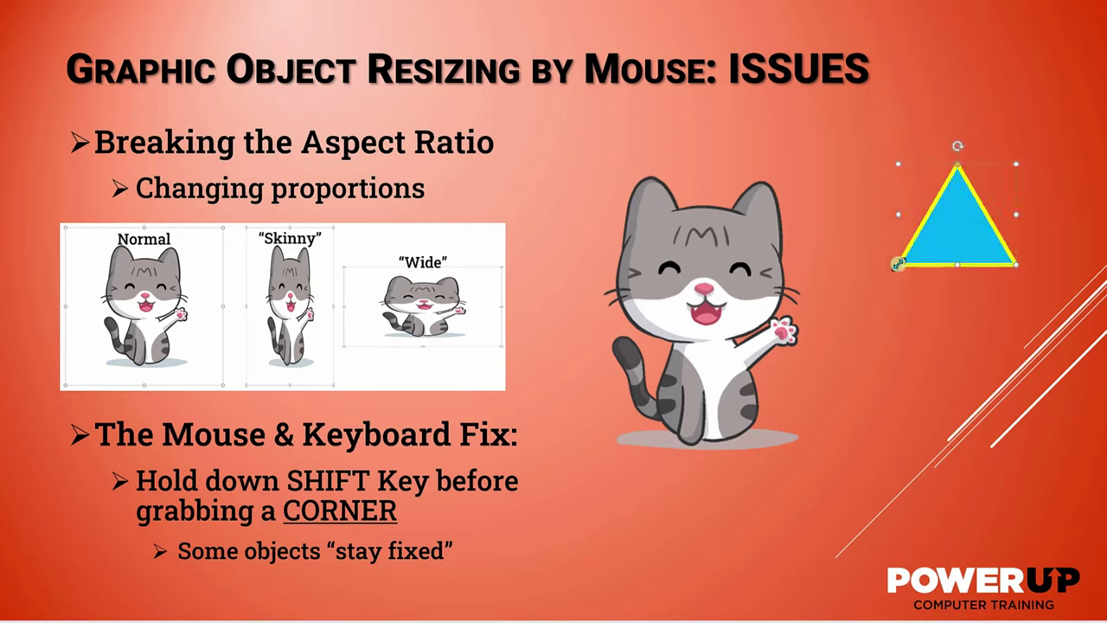
Step: Squash the cat picture vertically, then resize it proportionally from a corner to a smaller size
{"action": "left_click", "coordinate": [681, 311]}
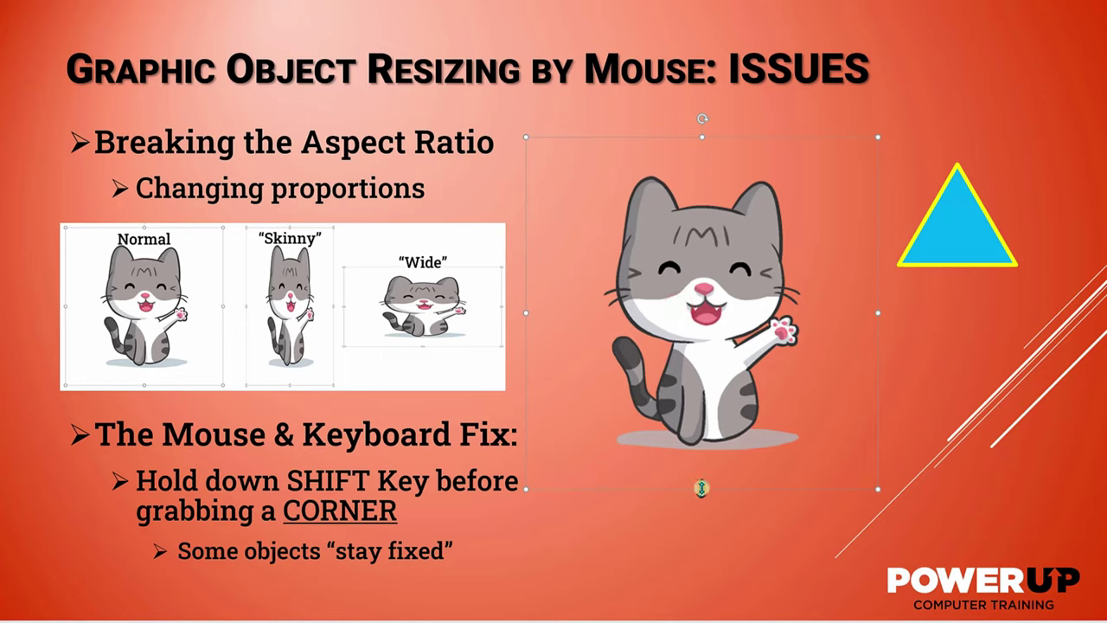
{"action": "left_click_drag", "start_coordinate": [701, 489], "coordinate": [706, 465]}
{"action": "left_click_drag", "start_coordinate": [526, 447], "coordinate": [702, 320]}
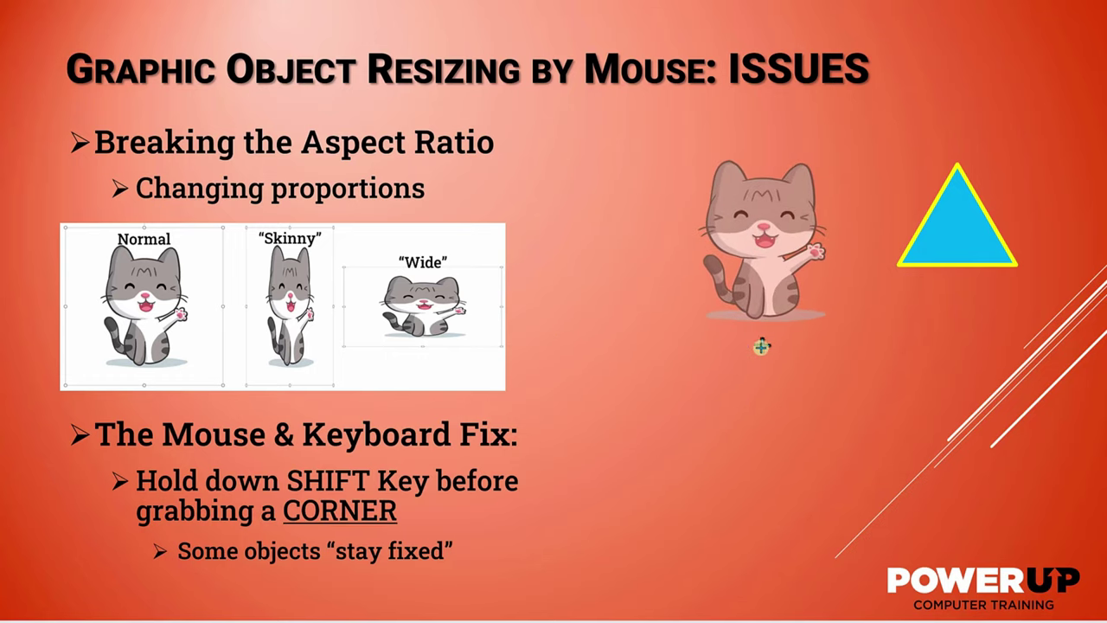
{"action": "left_click_drag", "start_coordinate": [761, 346], "coordinate": [582, 486]}
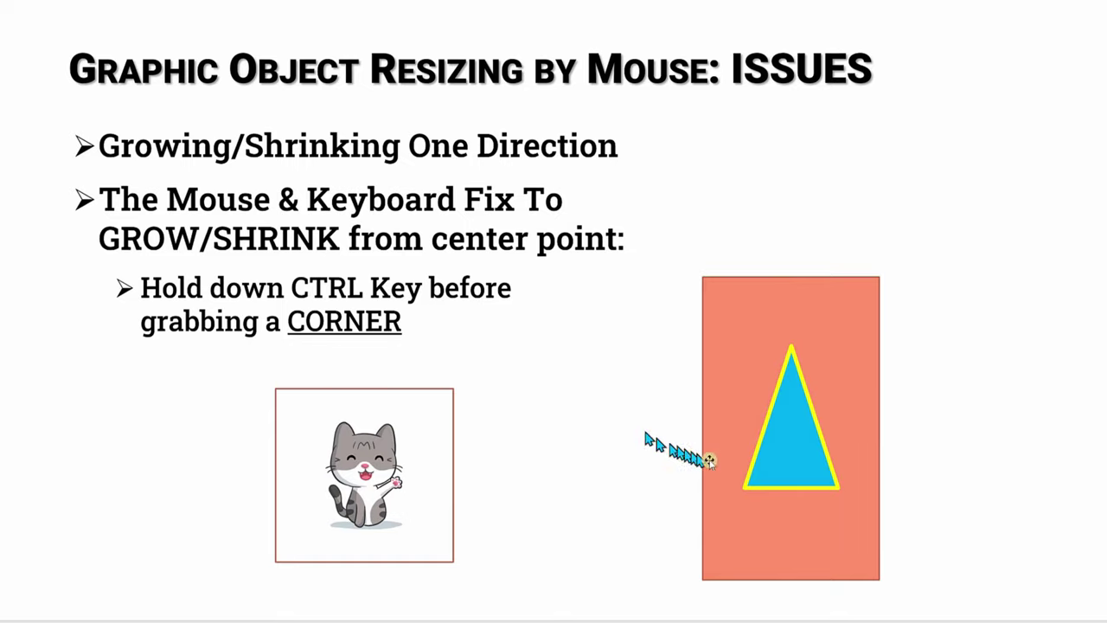
Step: Enlarge the blue triangle from its corners, growing it around its centre past the orange rectangle
{"action": "left_click", "coordinate": [800, 464]}
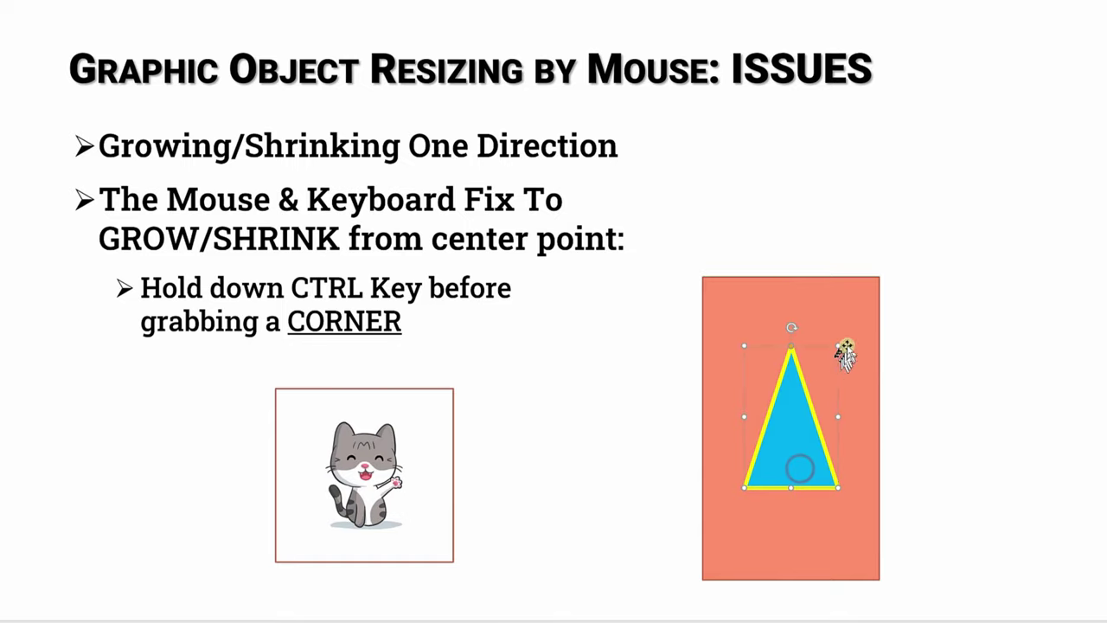
{"action": "left_click_drag", "start_coordinate": [839, 347], "coordinate": [825, 379]}
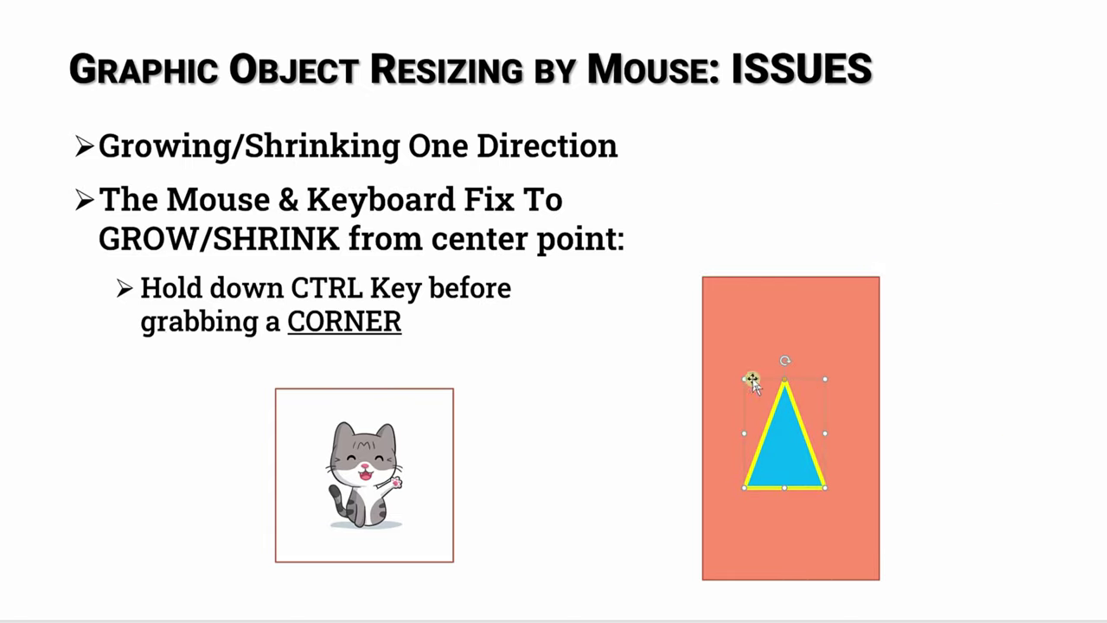
{"action": "mouse_move", "coordinate": [743, 379]}
{"action": "left_mouse_down"}
{"action": "mouse_move", "coordinate": [593, 249]}
{"action": "mouse_move", "coordinate": [749, 371]}
{"action": "left_mouse_up"}
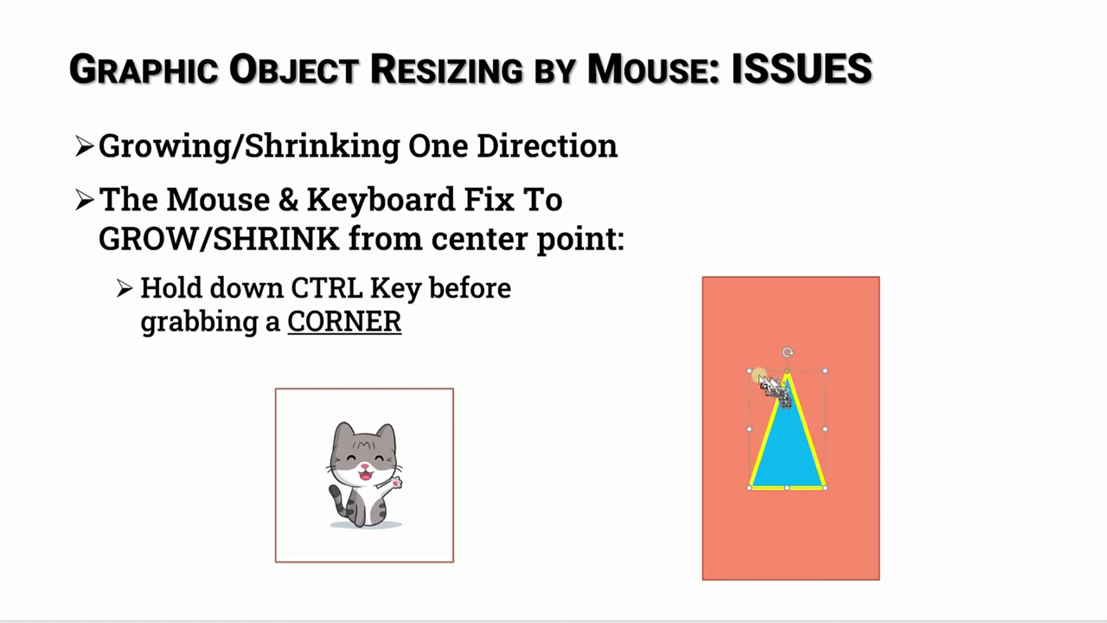
{"action": "left_click_drag", "start_coordinate": [747, 370], "coordinate": [638, 326]}
Step: Enlarge the cat picture around its centre by holding Ctrl while dragging a corner
{"action": "left_click", "coordinate": [404, 466]}
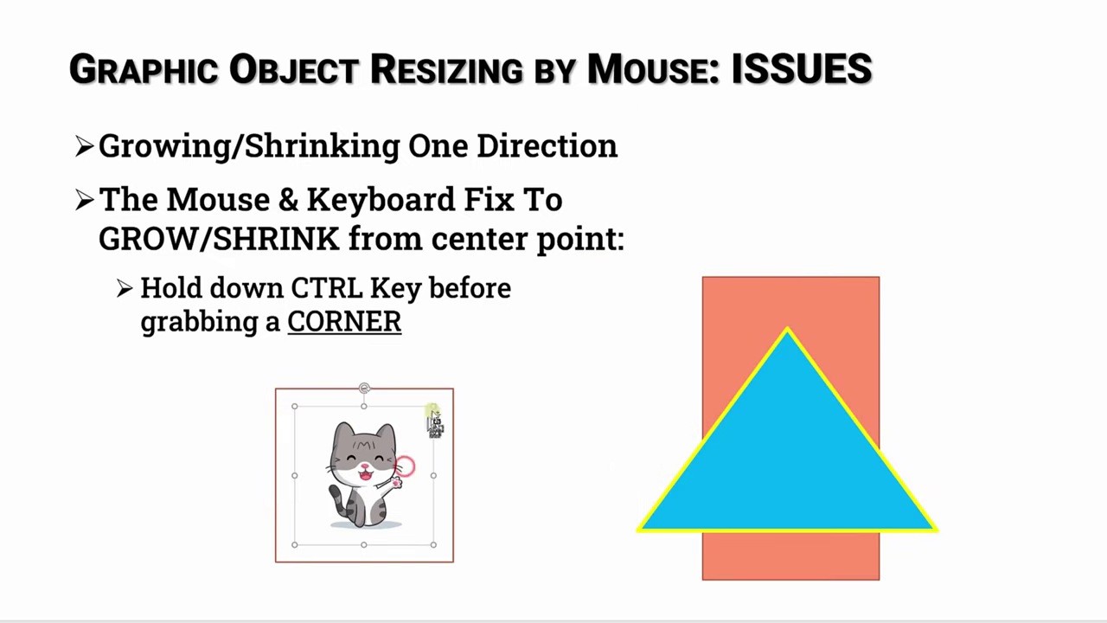
{"action": "key", "text": "ctrl"}
{"action": "left_click_drag", "start_coordinate": [433, 405], "coordinate": [479, 378]}
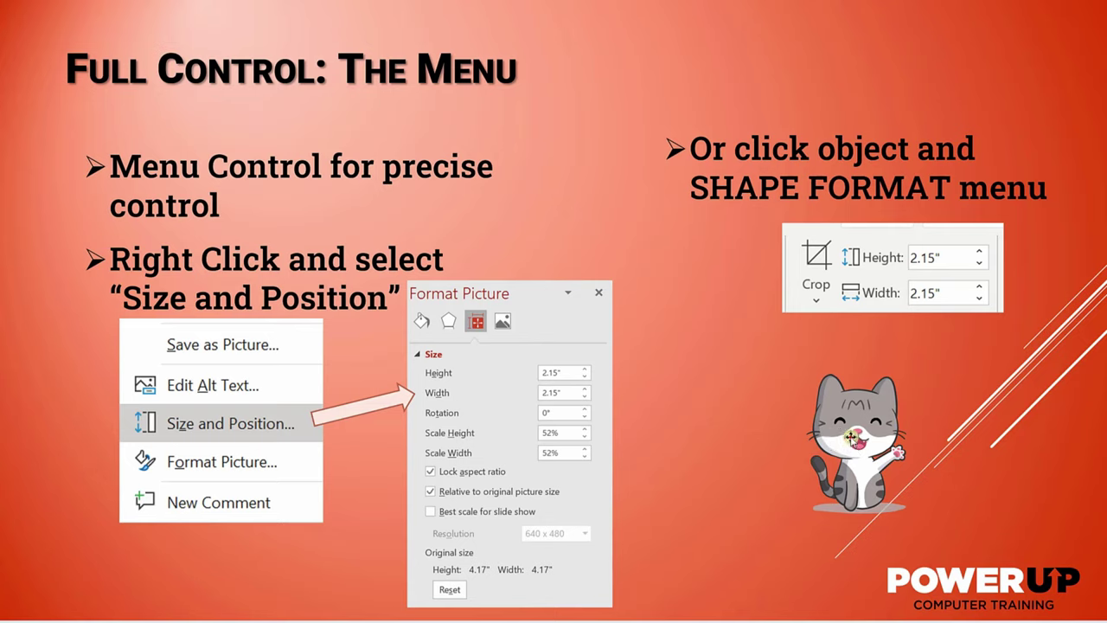
Step: Open the cat picture's Size and Position settings from its shortcut menu
{"action": "left_click", "coordinate": [851, 435]}
{"action": "right_click", "coordinate": [851, 435]}
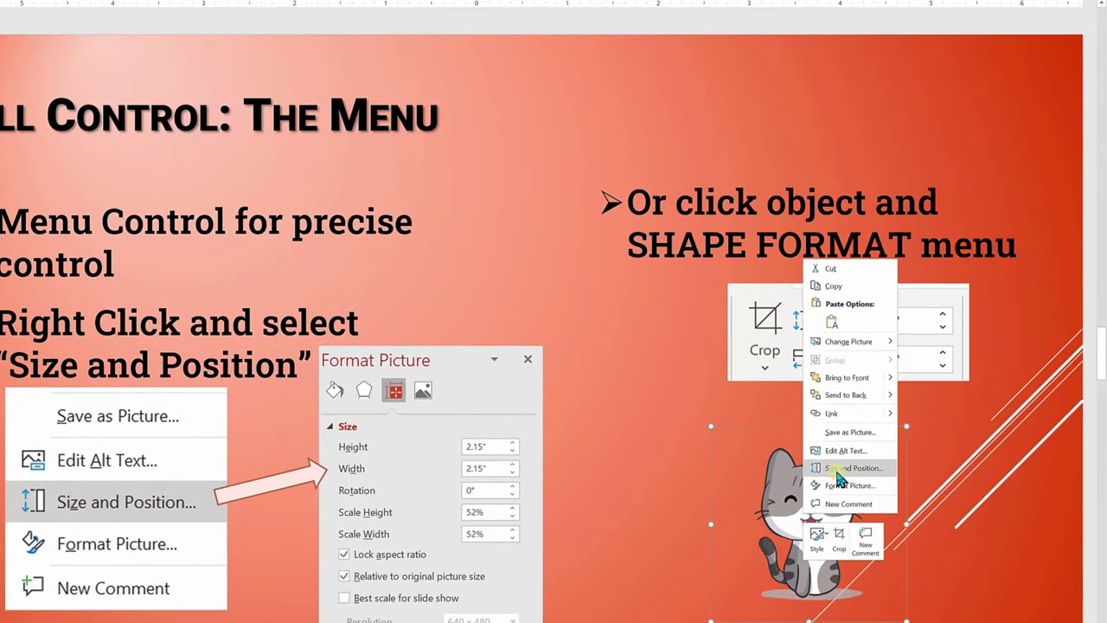
{"action": "left_click", "coordinate": [837, 468]}
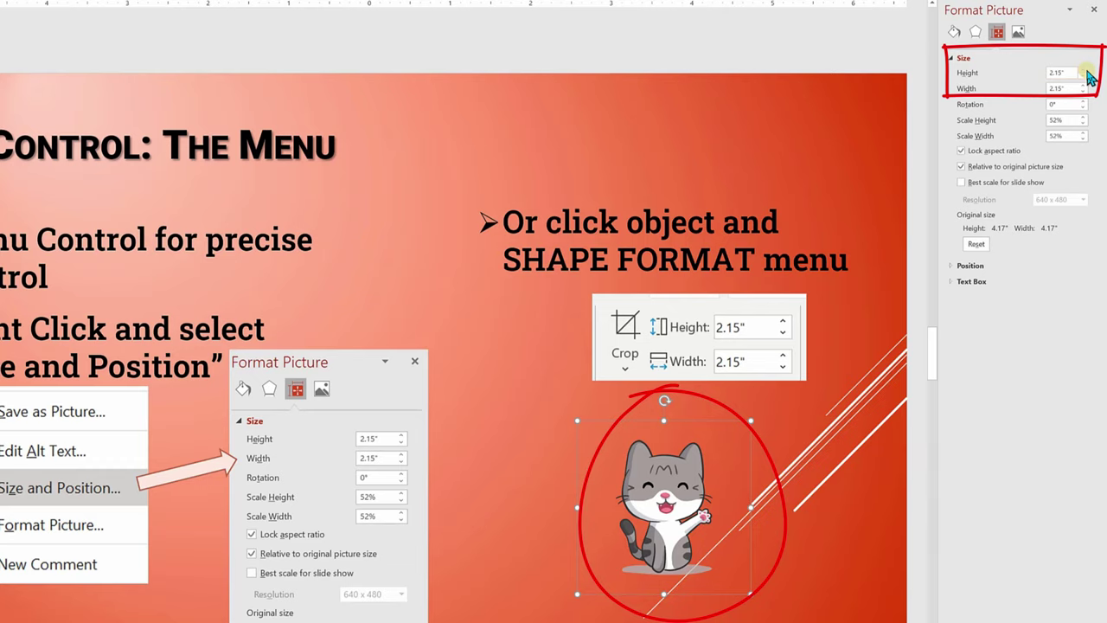
Step: Resize the cat proportionally to 2.5 inches, then down to 2.1 inches with the spinners
{"action": "left_click", "coordinate": [1085, 71]}
{"action": "left_click", "coordinate": [1085, 72]}
{"action": "left_click", "coordinate": [1085, 72]}
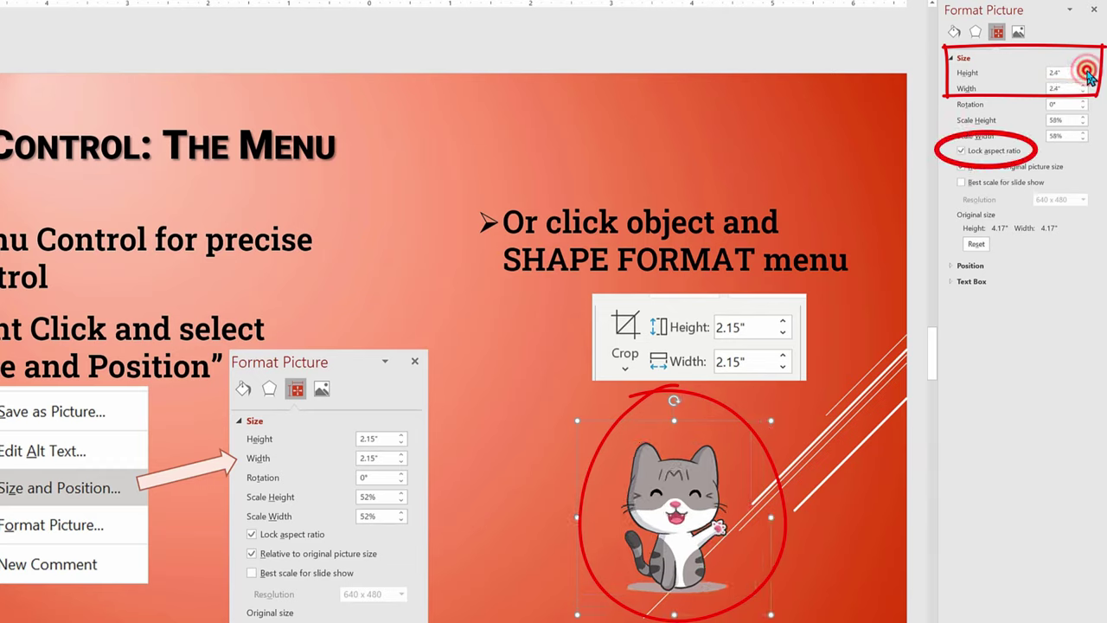
{"action": "left_click", "coordinate": [1083, 73]}
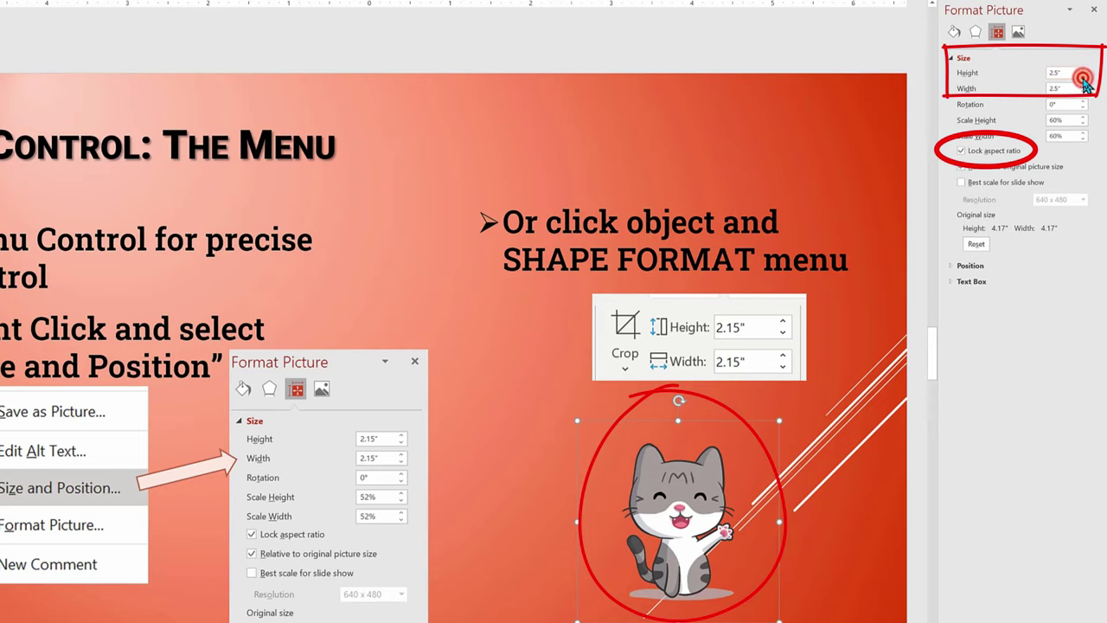
{"action": "left_click", "coordinate": [1083, 76]}
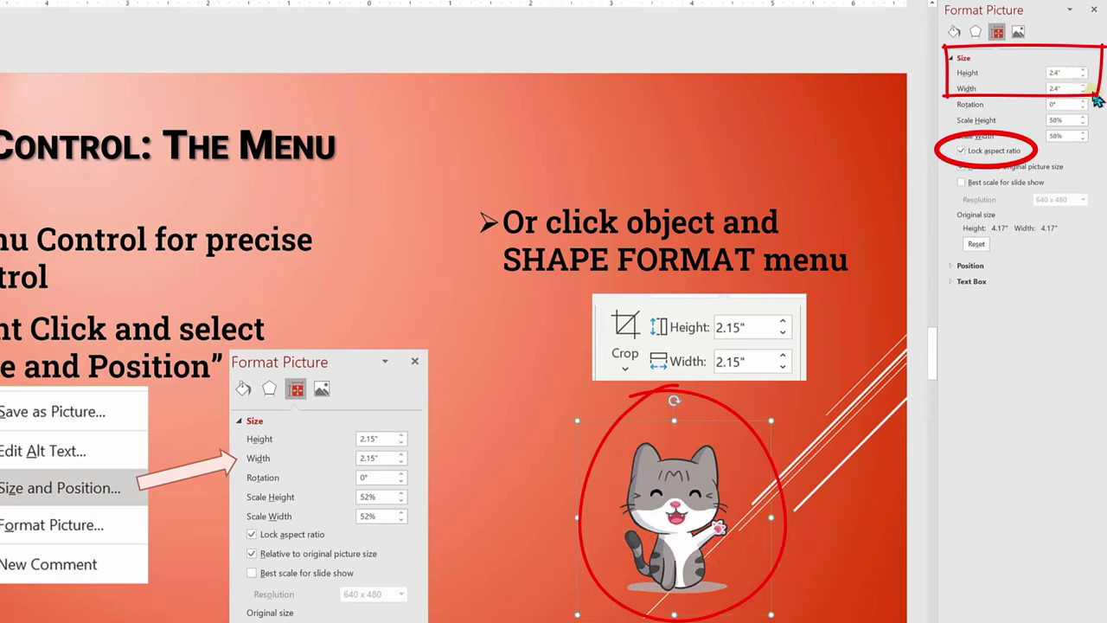
{"action": "left_click", "coordinate": [1082, 91]}
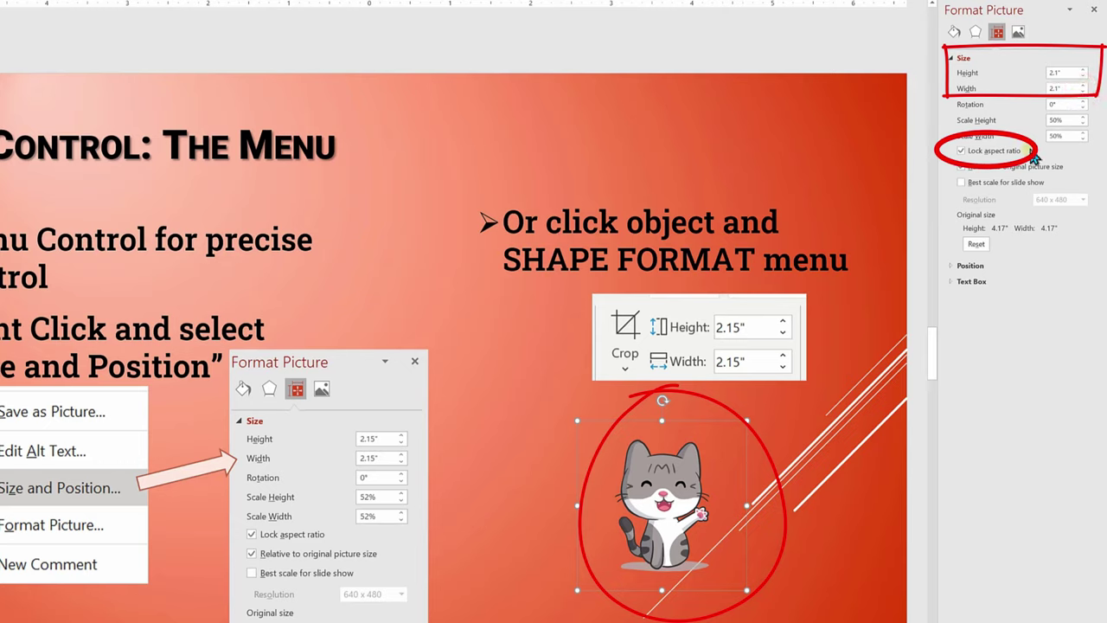
Step: Unlock the aspect ratio, stretch the cat to 3.1 inches tall and narrow it to 1.7 inches wide
{"action": "left_click", "coordinate": [961, 152]}
{"action": "left_click", "coordinate": [1083, 71]}
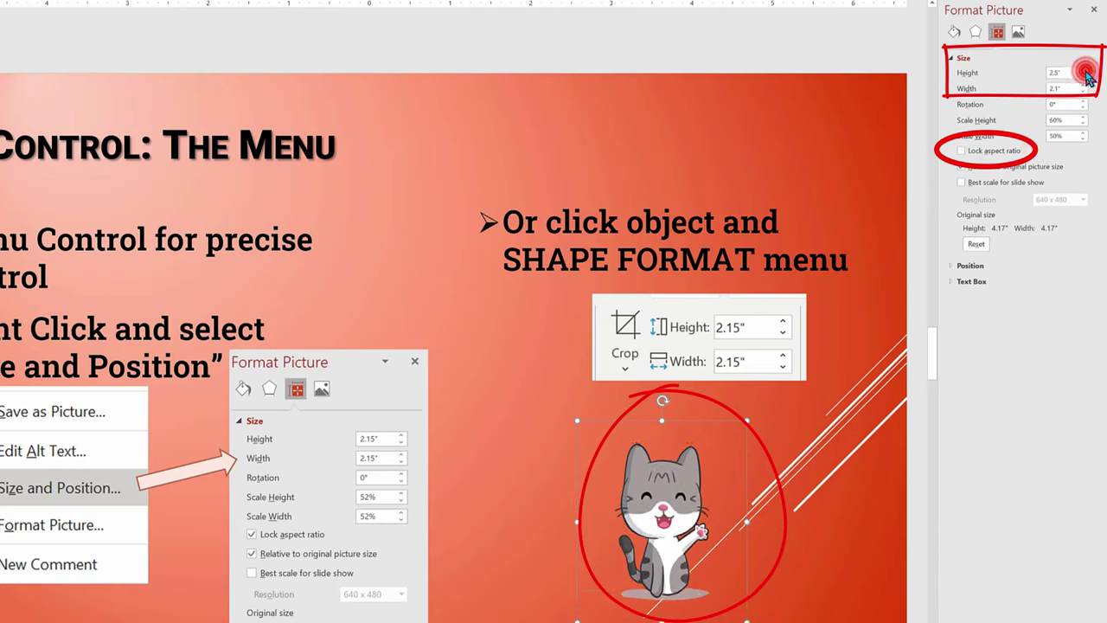
{"action": "left_click", "coordinate": [1084, 73]}
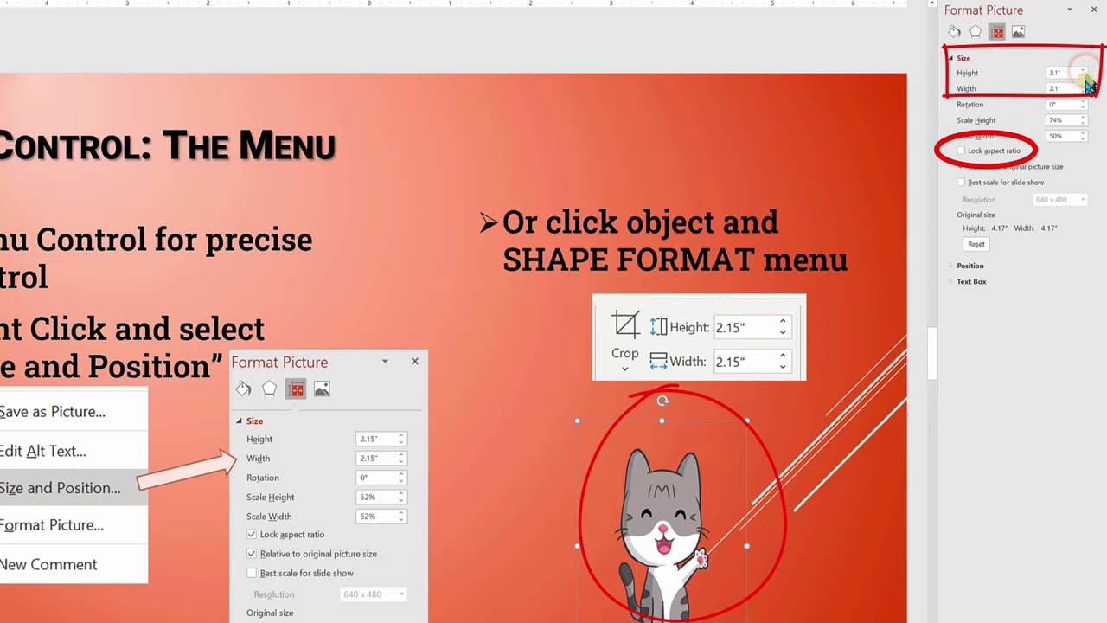
{"action": "left_click", "coordinate": [1084, 92]}
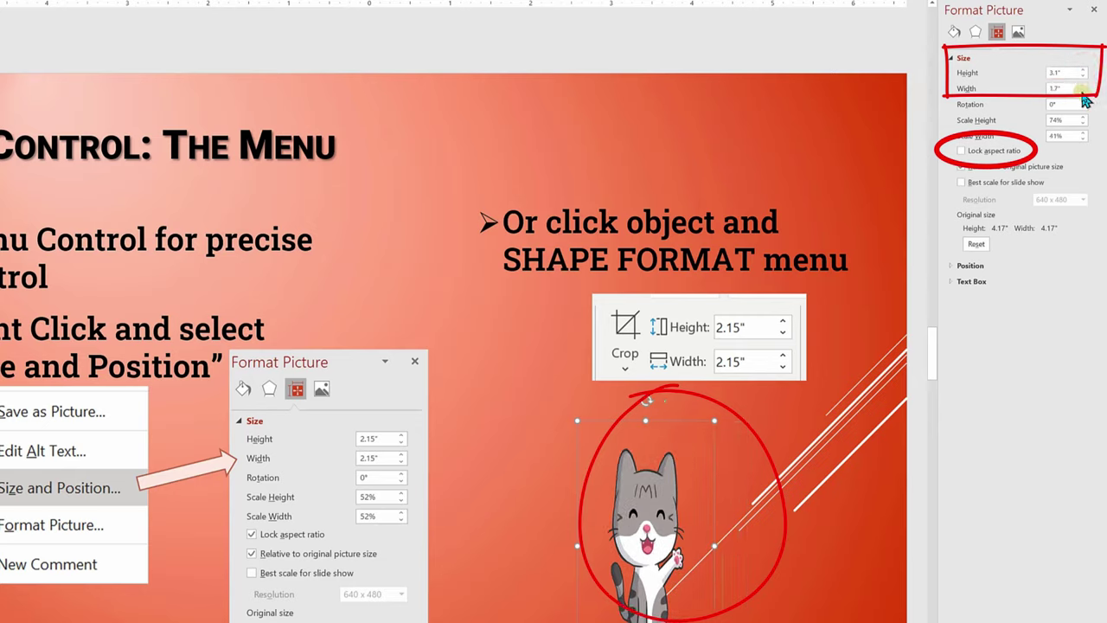
{"action": "left_click", "coordinate": [1062, 136]}
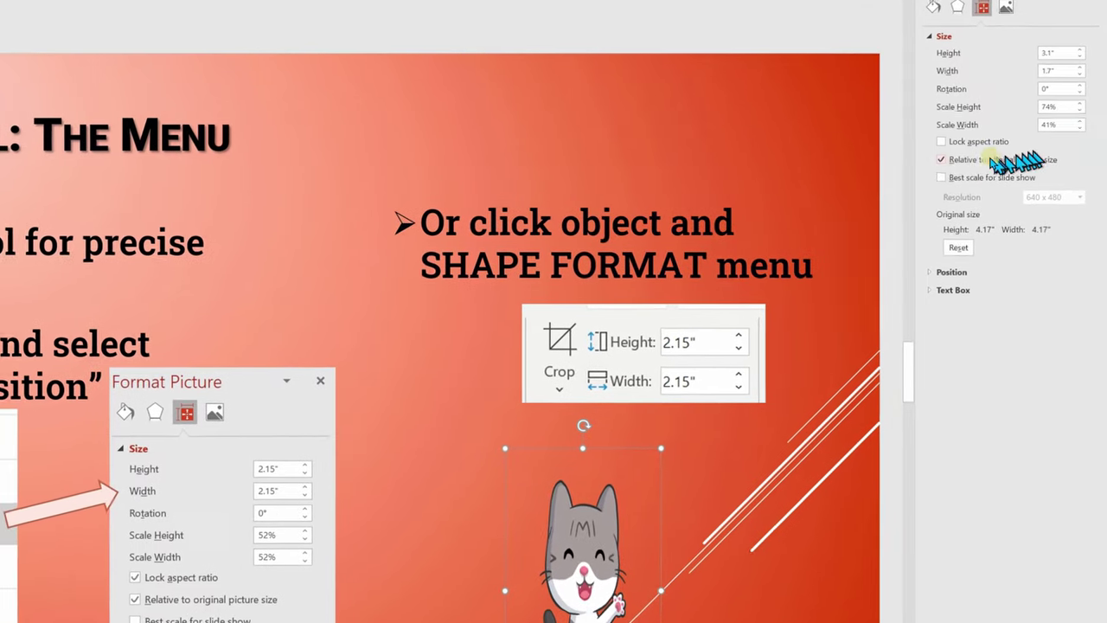
Step: Toggle Relative to original picture size off and on, then reset the picture's size
{"action": "left_click", "coordinate": [961, 166]}
{"action": "left_click", "coordinate": [942, 167]}
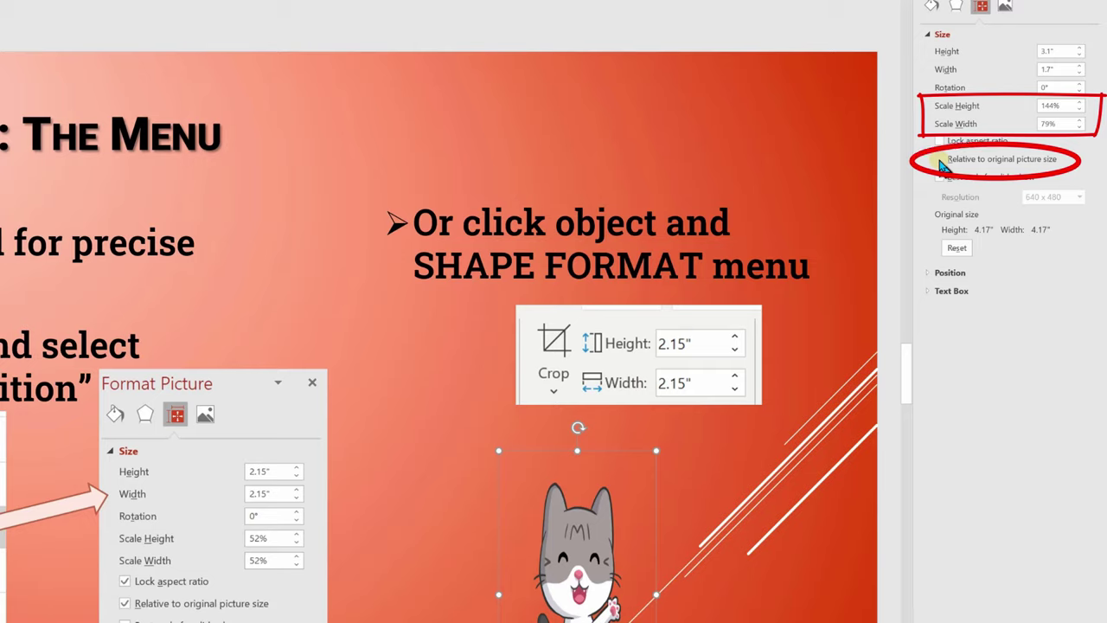
{"action": "left_click", "coordinate": [941, 161]}
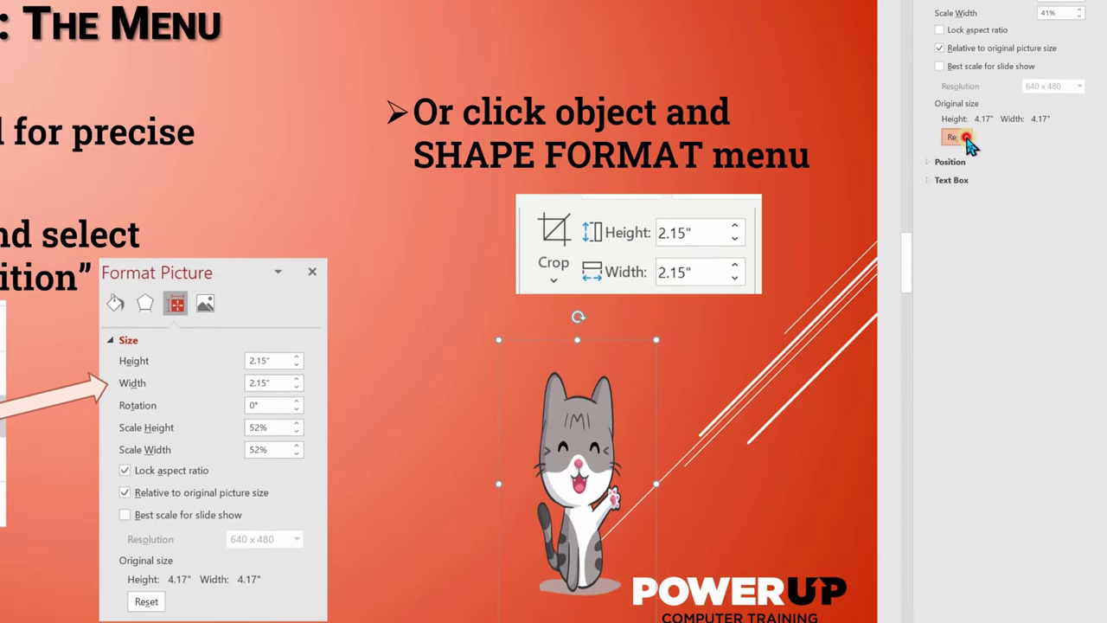
{"action": "left_click", "coordinate": [967, 253]}
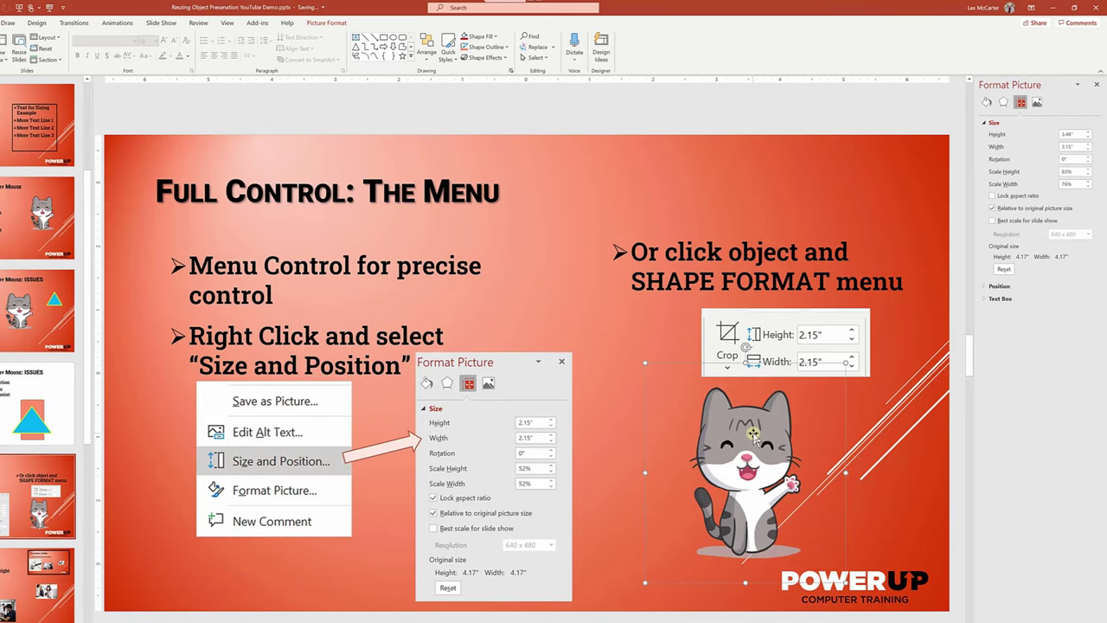
Step: Close the Format Picture pane and adjust the cat's height with the ribbon spinner to 3 inches
{"action": "left_click", "coordinate": [1100, 86]}
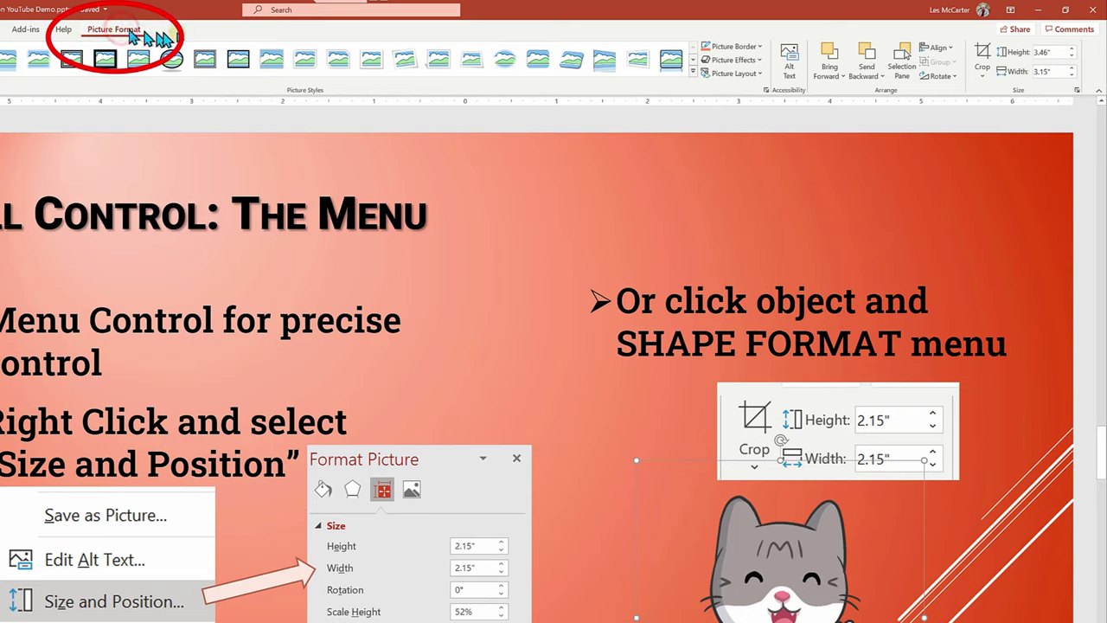
{"action": "left_click", "coordinate": [1071, 50]}
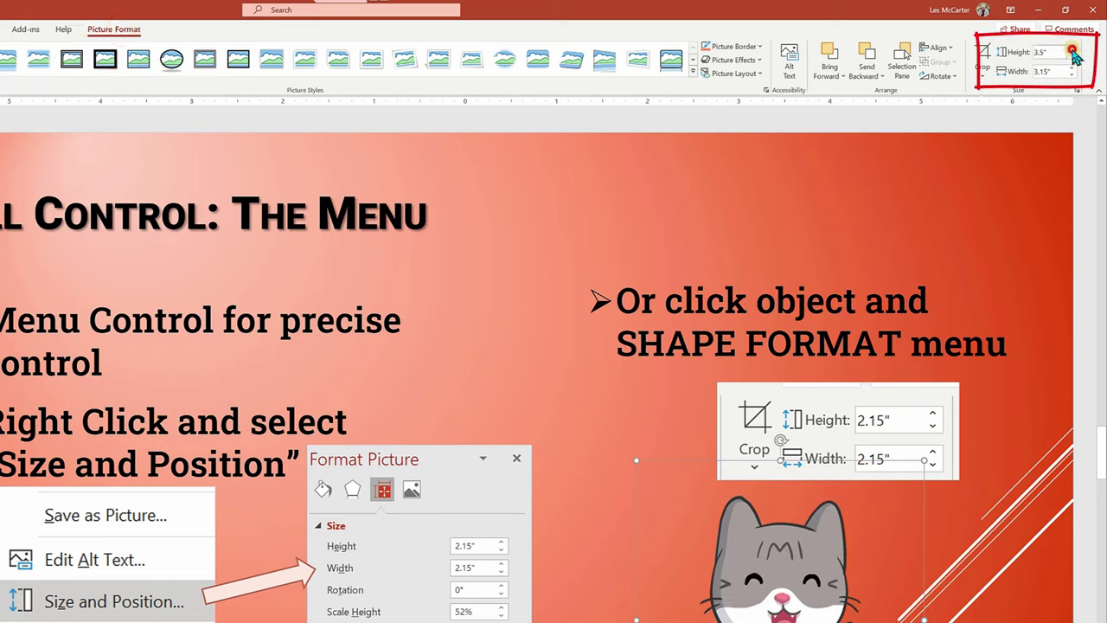
{"action": "left_click", "coordinate": [1072, 50]}
{"action": "left_click", "coordinate": [1072, 50]}
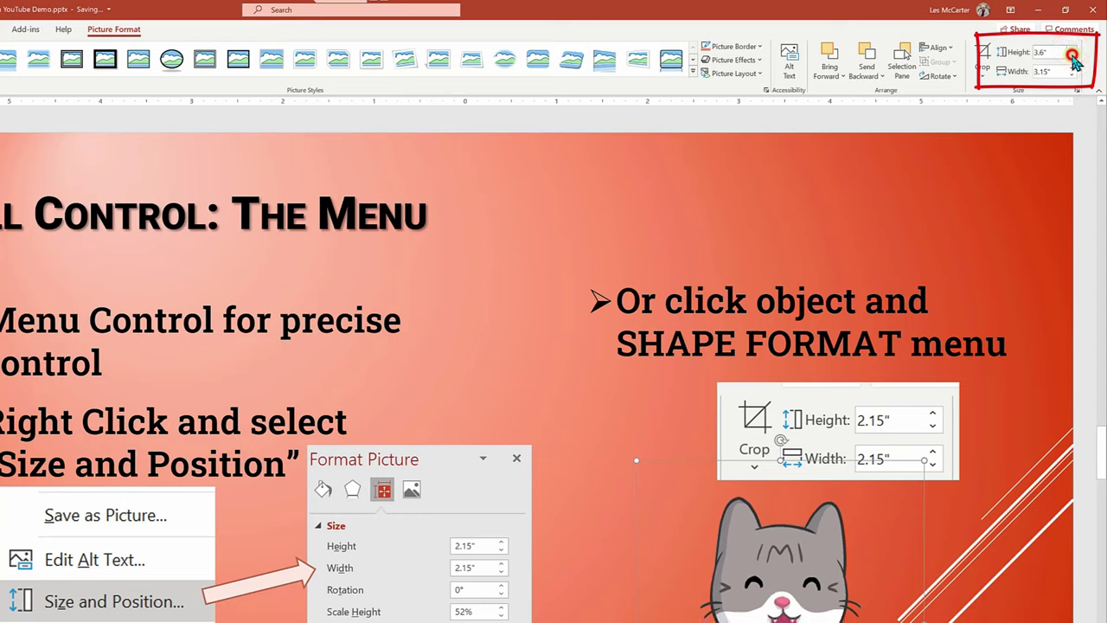
{"action": "left_click", "coordinate": [1072, 57]}
{"action": "left_click", "coordinate": [1072, 56]}
{"action": "left_click", "coordinate": [1072, 56]}
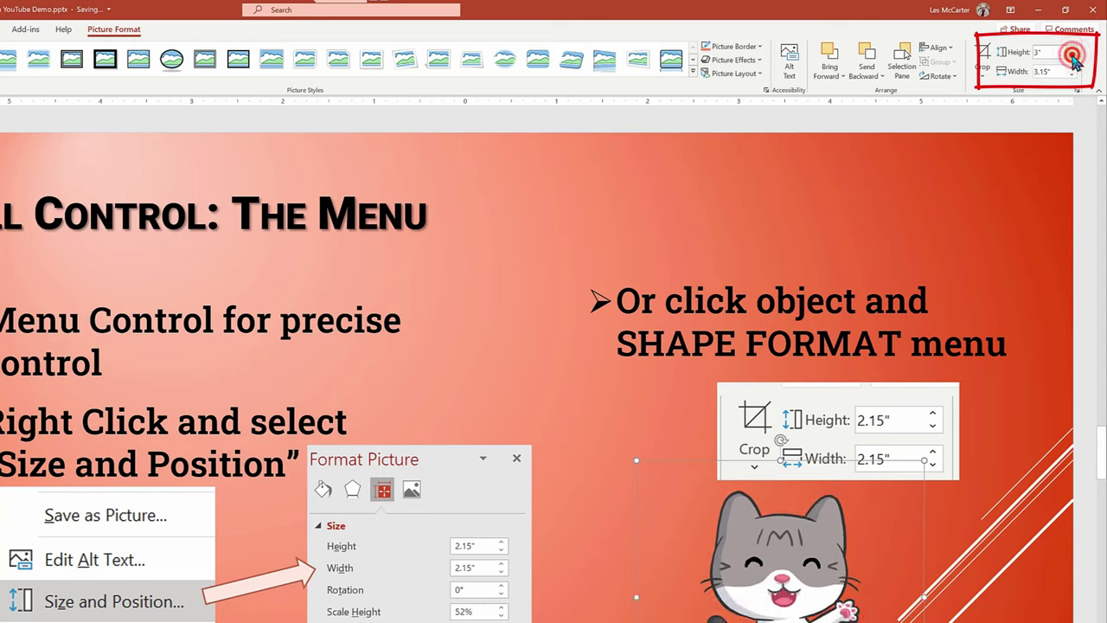
{"action": "left_click", "coordinate": [1072, 56]}
{"action": "left_click", "coordinate": [1071, 56]}
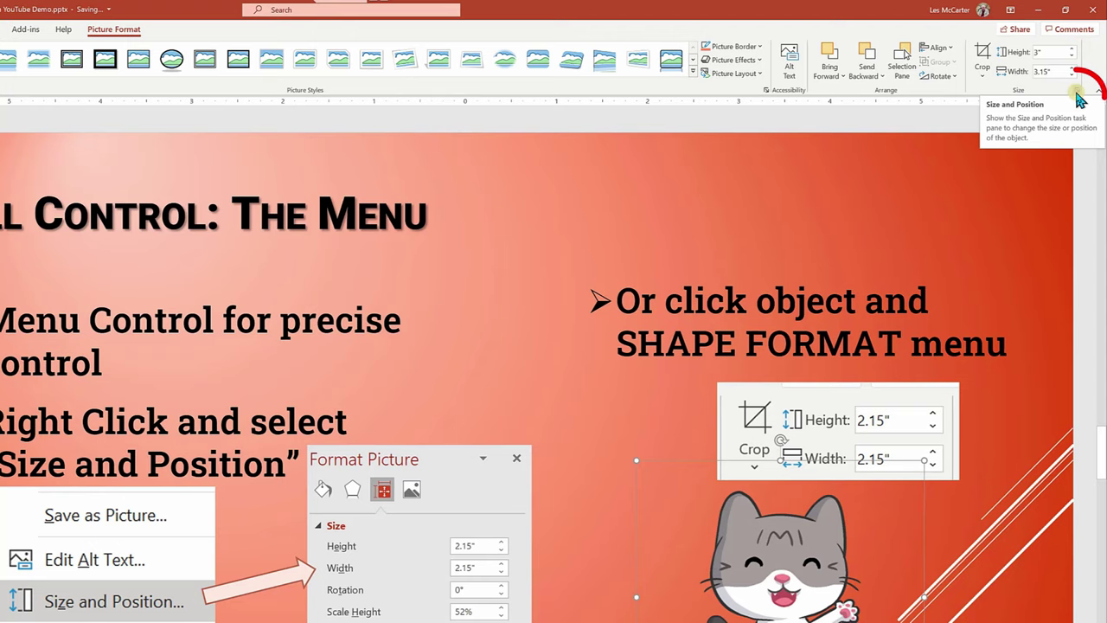
Step: Lock the cat's aspect ratio in the size settings and raise its height to 3.1 inches
{"action": "left_click", "coordinate": [1077, 89]}
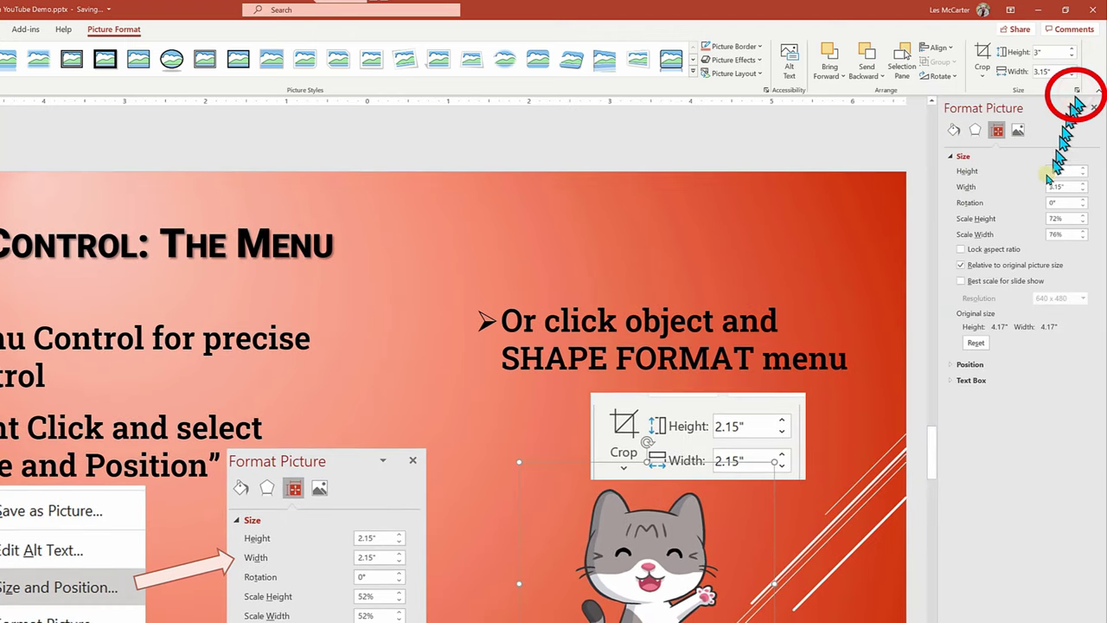
{"action": "left_click", "coordinate": [999, 250]}
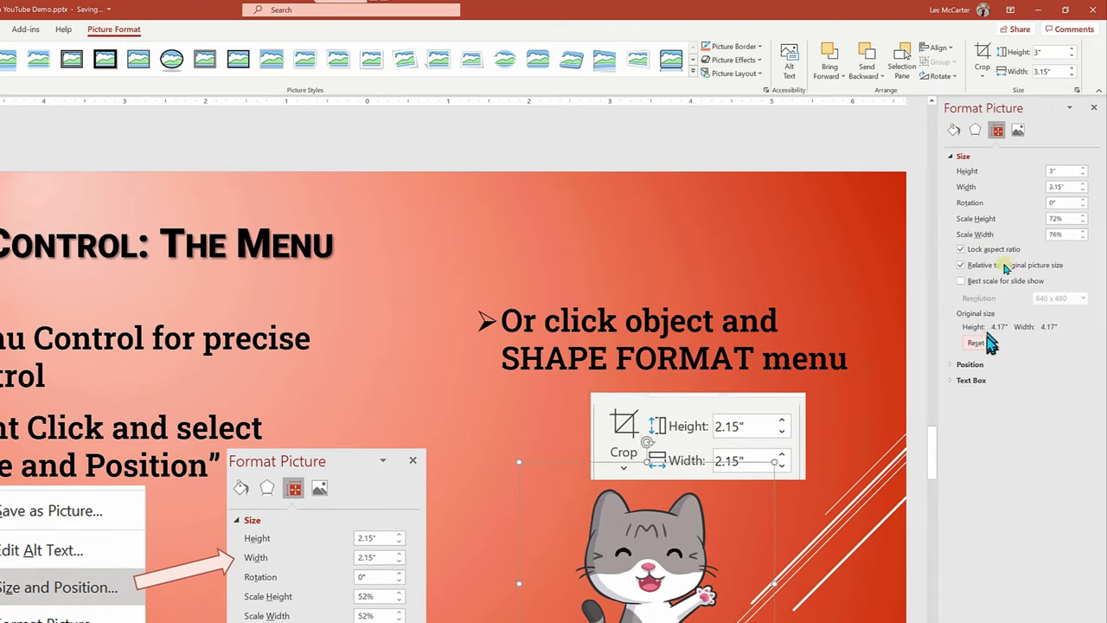
{"action": "left_click", "coordinate": [1072, 53]}
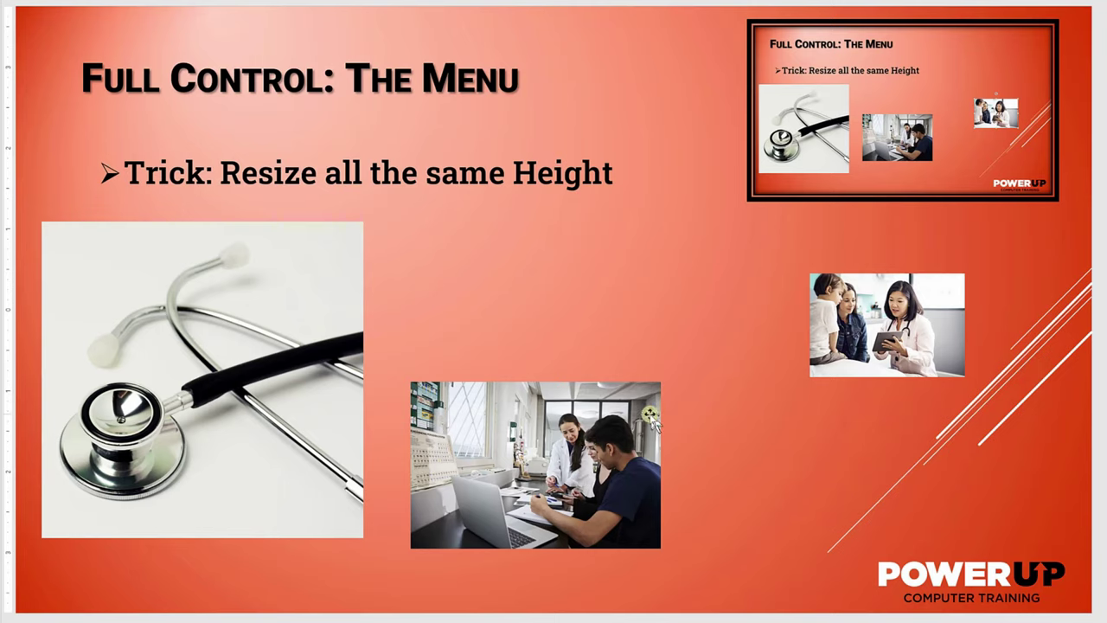
Step: Try enlarging the middle lab picture, undo it, then select all three pictures together
{"action": "left_click", "coordinate": [603, 425]}
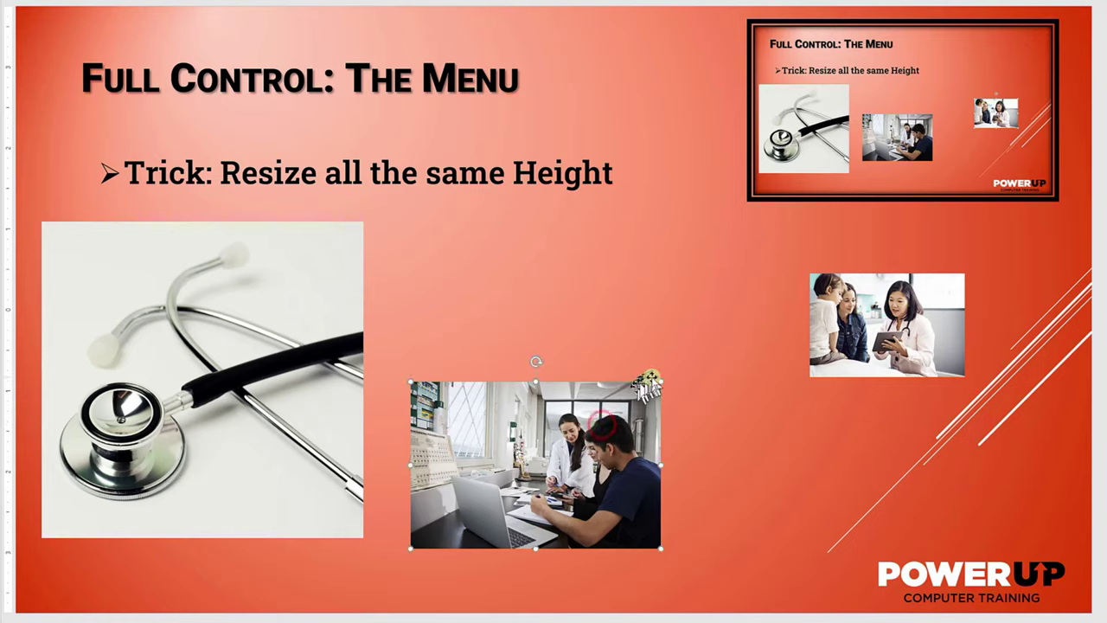
{"action": "left_click_drag", "start_coordinate": [588, 421], "coordinate": [584, 416]}
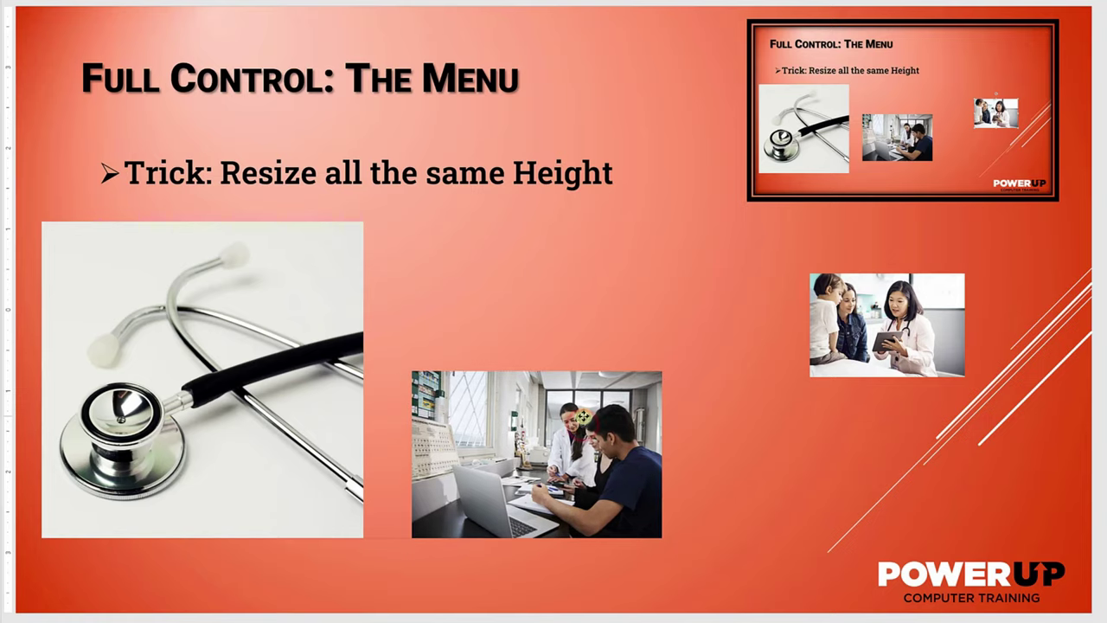
{"action": "left_click_drag", "start_coordinate": [660, 371], "coordinate": [883, 242]}
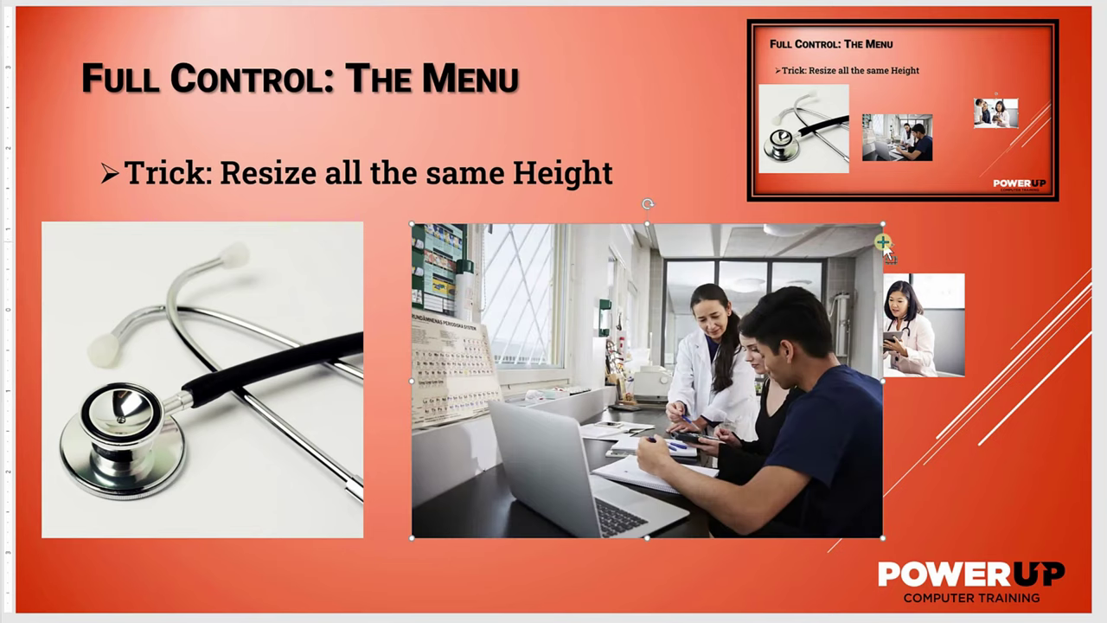
{"action": "key", "text": "ctrl+z"}
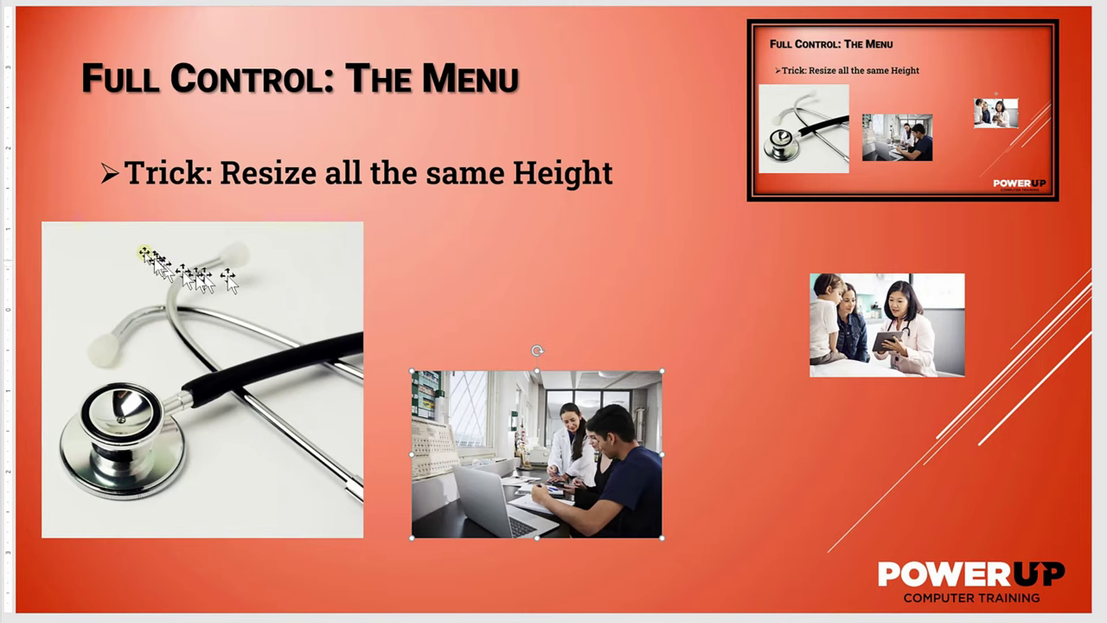
{"action": "left_click", "coordinate": [28, 199]}
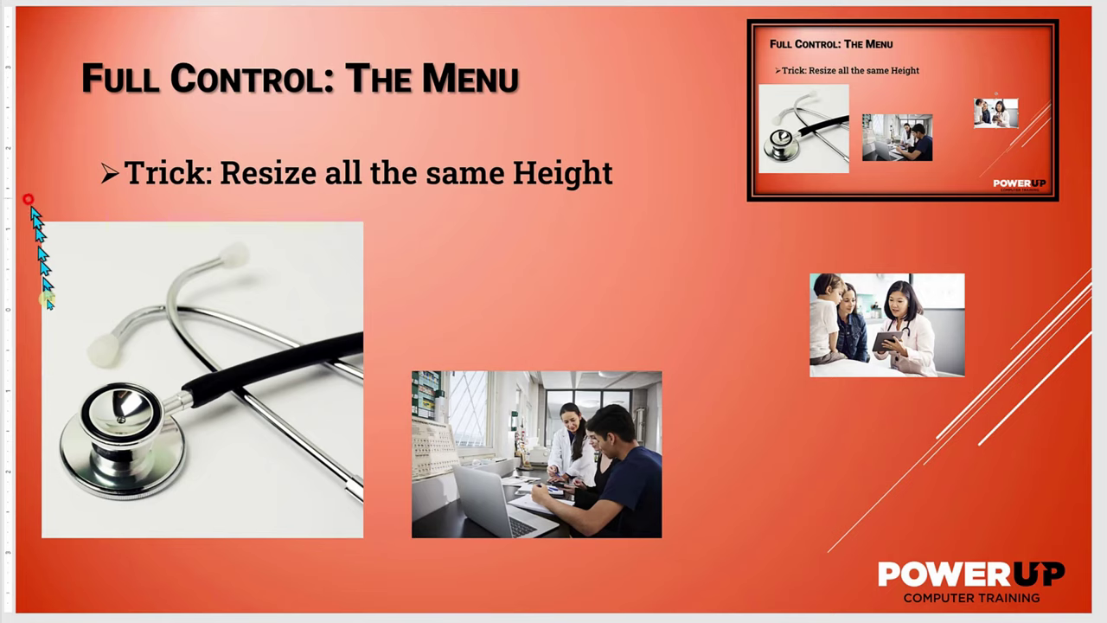
{"action": "left_click_drag", "start_coordinate": [47, 301], "coordinate": [1068, 586]}
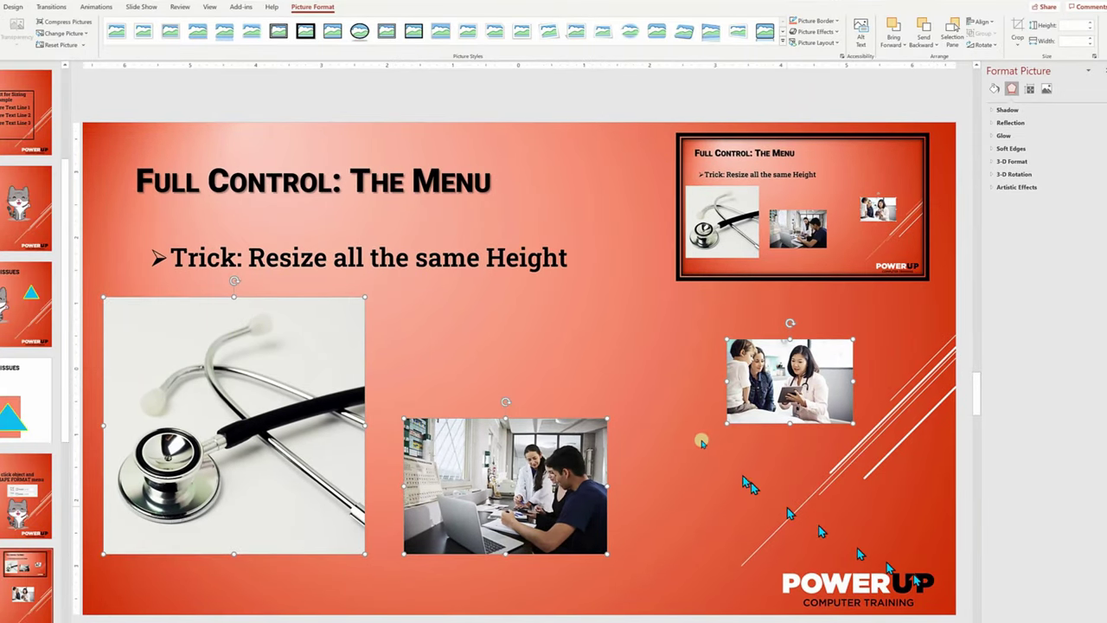
Step: Set all three pictures to a 3" height with proportions kept, then nudge the group up
{"action": "left_click_drag", "start_coordinate": [289, 12], "coordinate": [317, 8]}
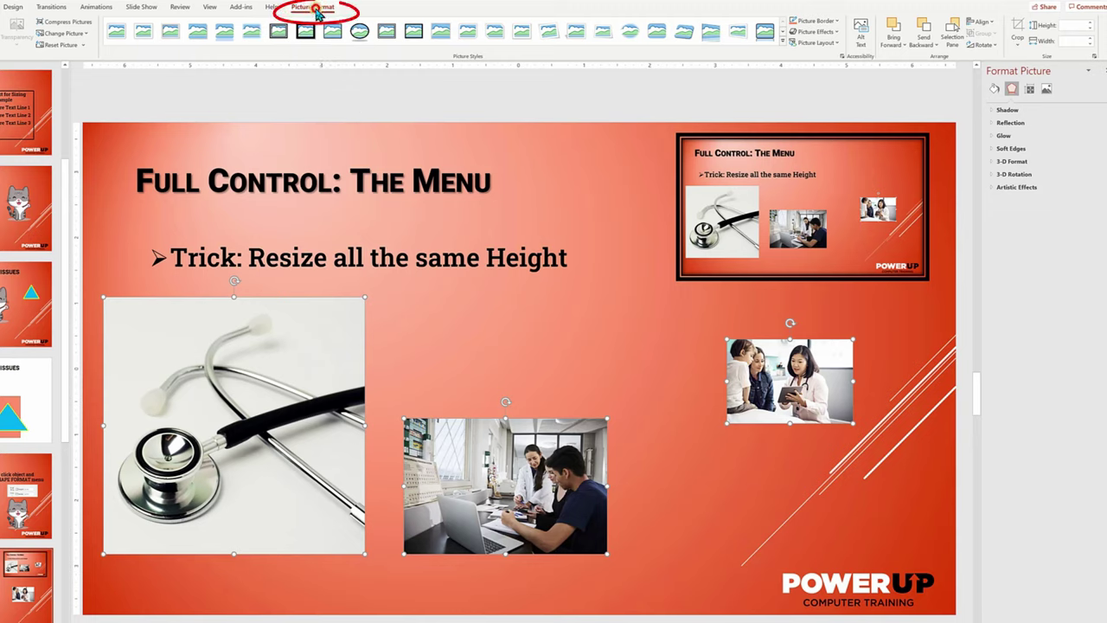
{"action": "mouse_move", "coordinate": [1093, 45]}
{"action": "left_mouse_down"}
{"action": "mouse_move", "coordinate": [1083, 67]}
{"action": "mouse_move", "coordinate": [1095, 63]}
{"action": "left_mouse_up"}
{"action": "left_click", "coordinate": [1095, 58]}
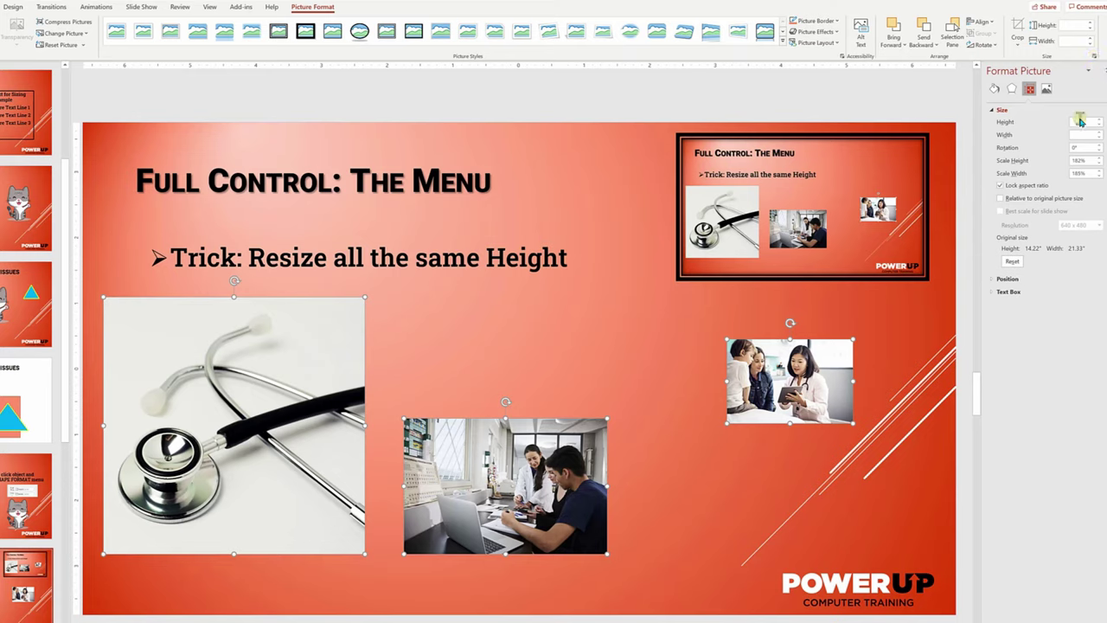
{"action": "left_click", "coordinate": [1079, 121]}
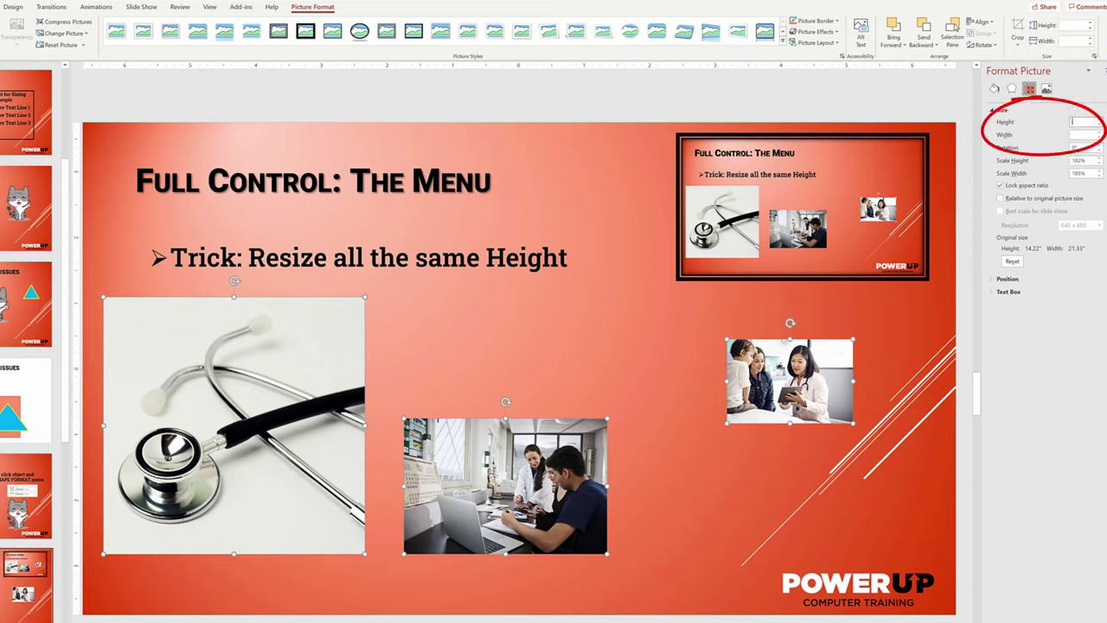
{"action": "type", "text": "2"}
{"action": "key", "text": "Return"}
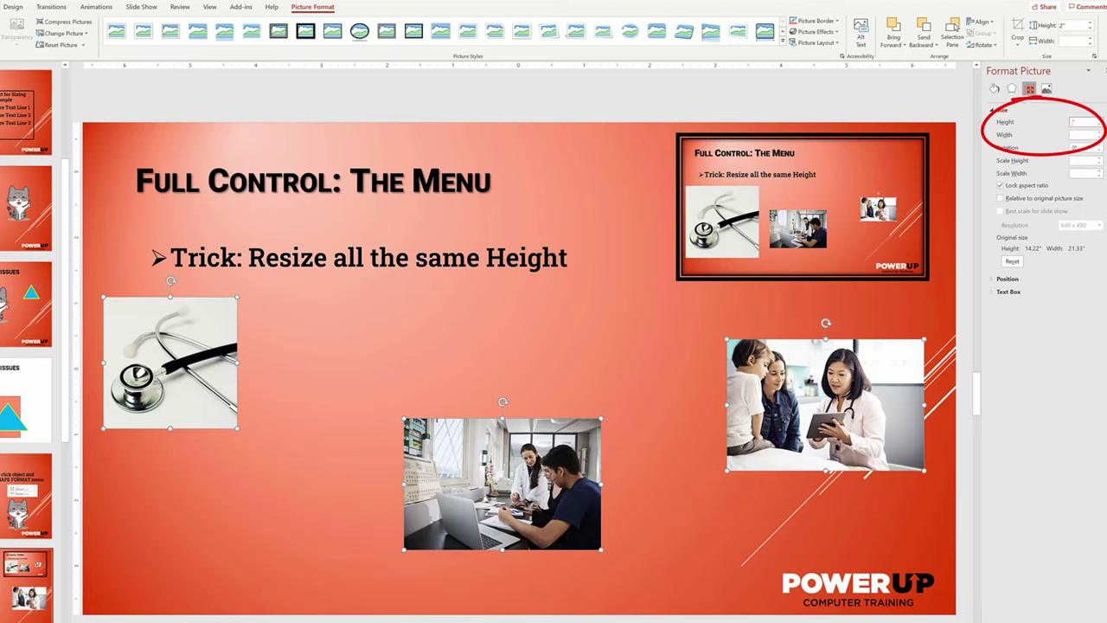
{"action": "key", "text": "Return"}
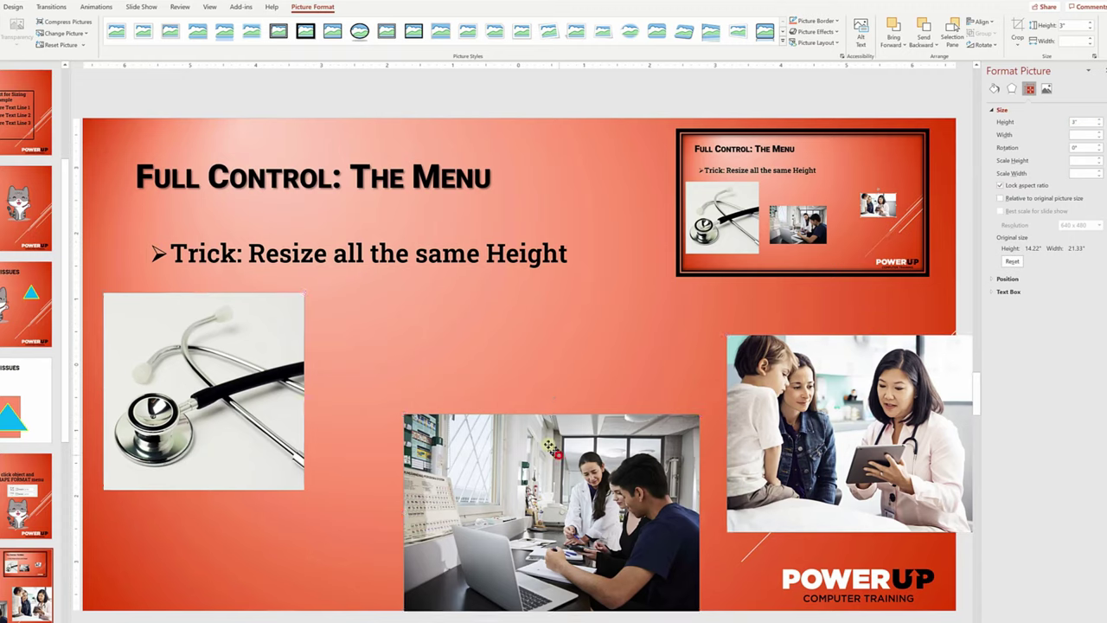
{"action": "mouse_move", "coordinate": [561, 454]}
{"action": "left_mouse_down"}
{"action": "mouse_move", "coordinate": [528, 437]}
{"action": "mouse_move", "coordinate": [567, 426]}
{"action": "mouse_move", "coordinate": [557, 438]}
{"action": "left_mouse_up"}
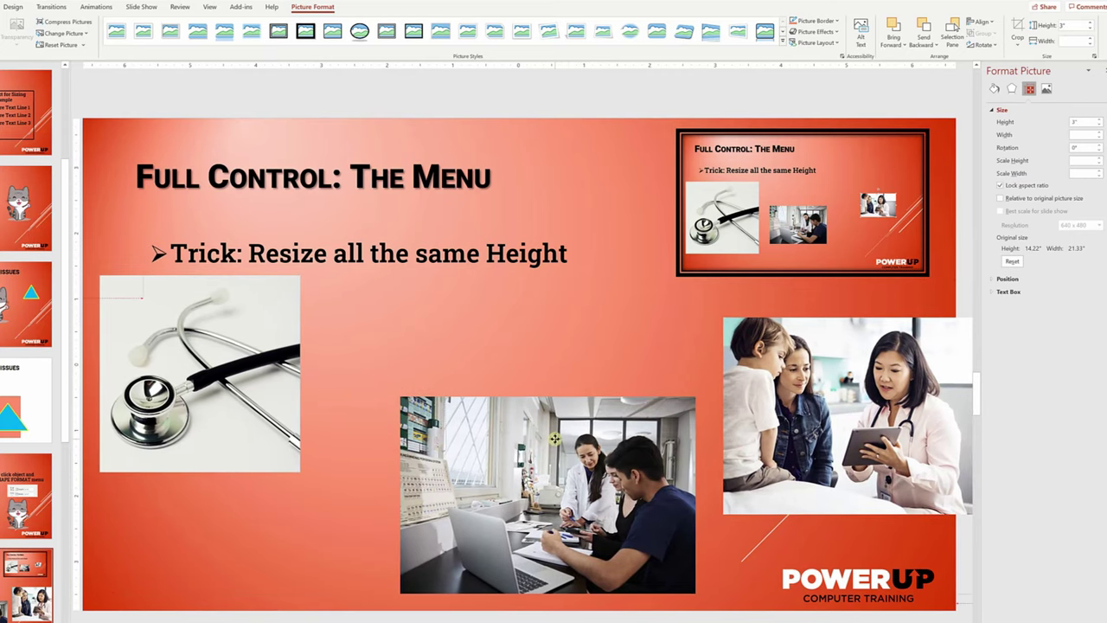
{"action": "left_click", "coordinate": [329, 515]}
Step: Reposition the lab and clinic pictures, then select all three for alignment
{"action": "left_click_drag", "start_coordinate": [537, 512], "coordinate": [480, 502]}
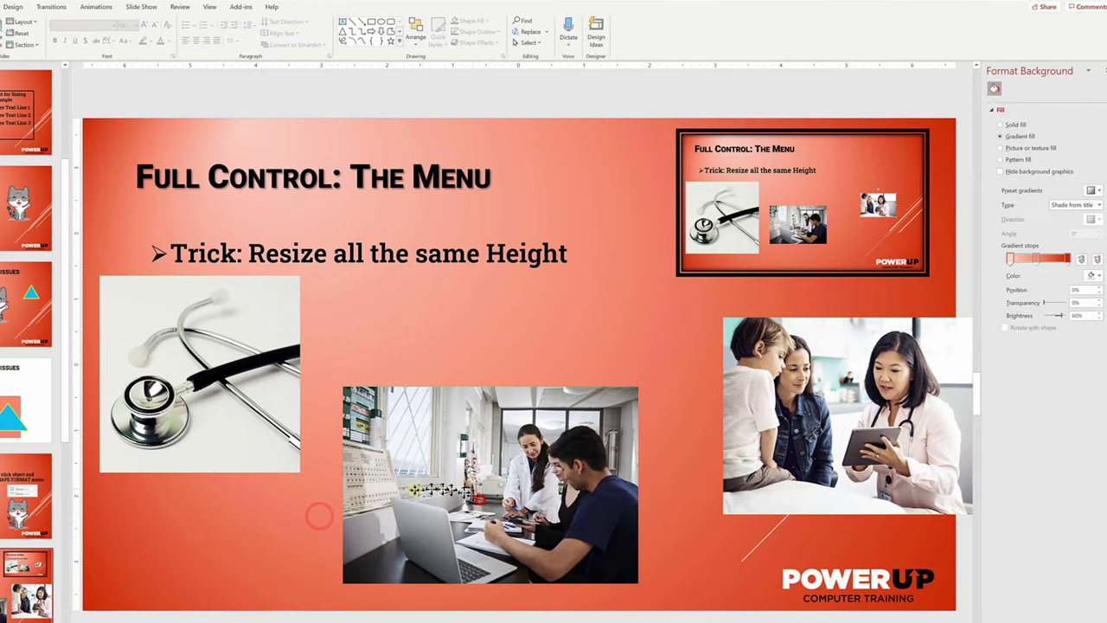
{"action": "left_click_drag", "start_coordinate": [841, 431], "coordinate": [755, 443]}
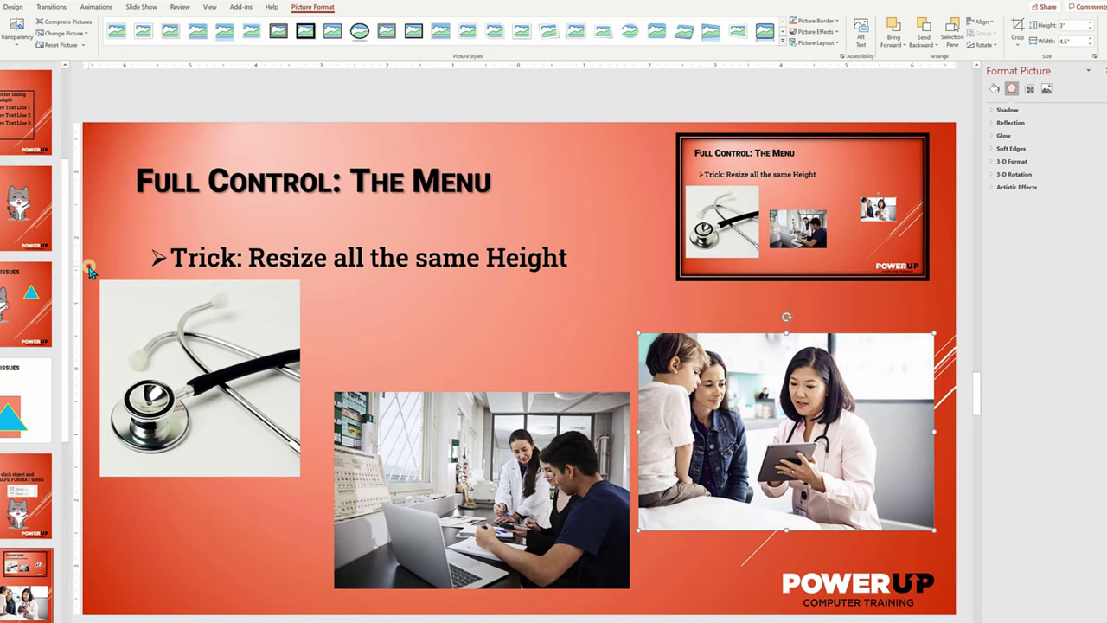
{"action": "left_click_drag", "start_coordinate": [87, 266], "coordinate": [958, 608]}
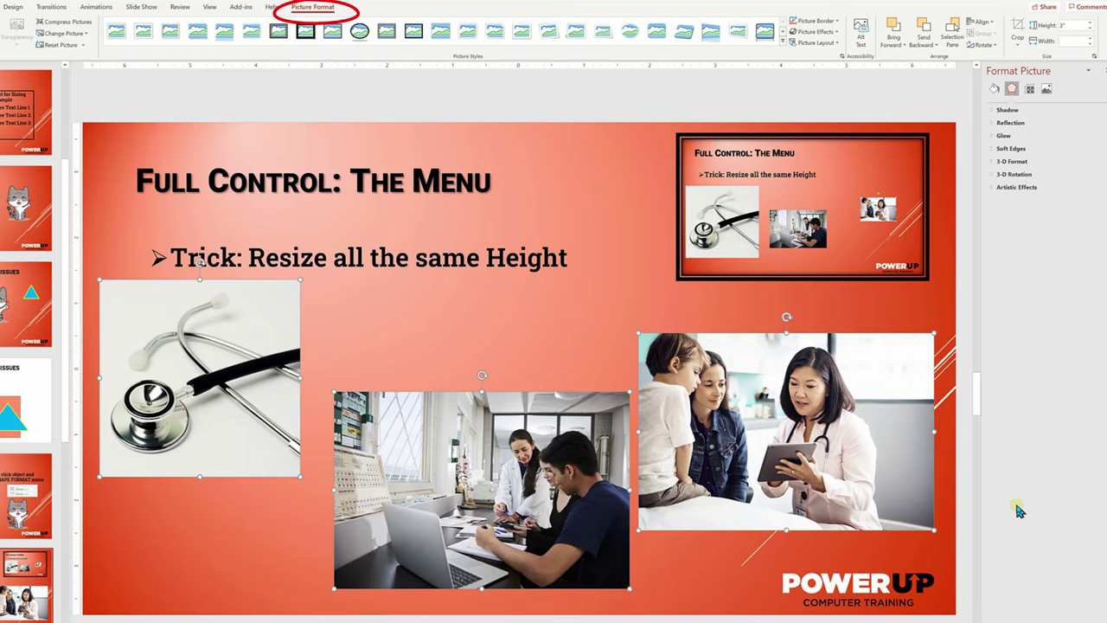
{"action": "left_click", "coordinate": [991, 24]}
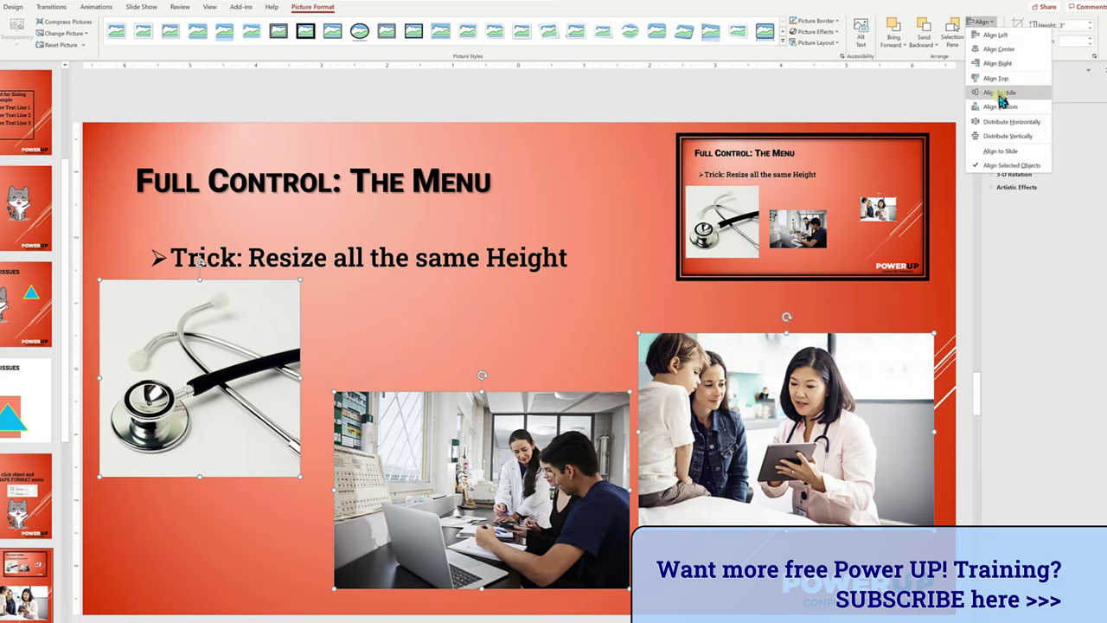
Step: Align the three pictures to their middles, distribute them horizontally, and move the row up
{"action": "left_click", "coordinate": [1000, 93]}
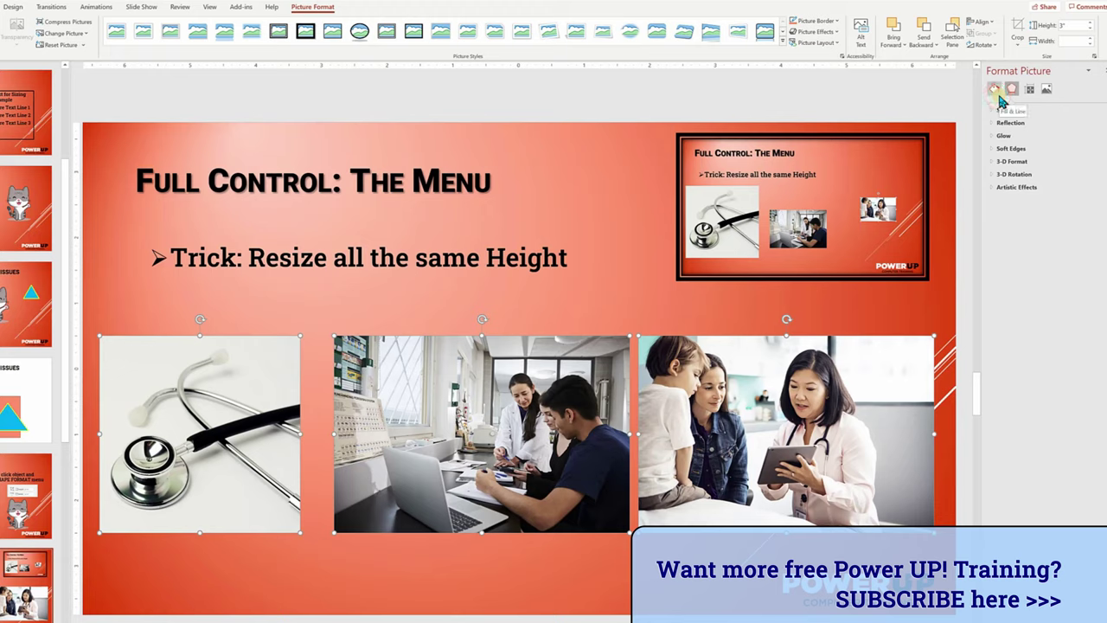
{"action": "left_click", "coordinate": [993, 22]}
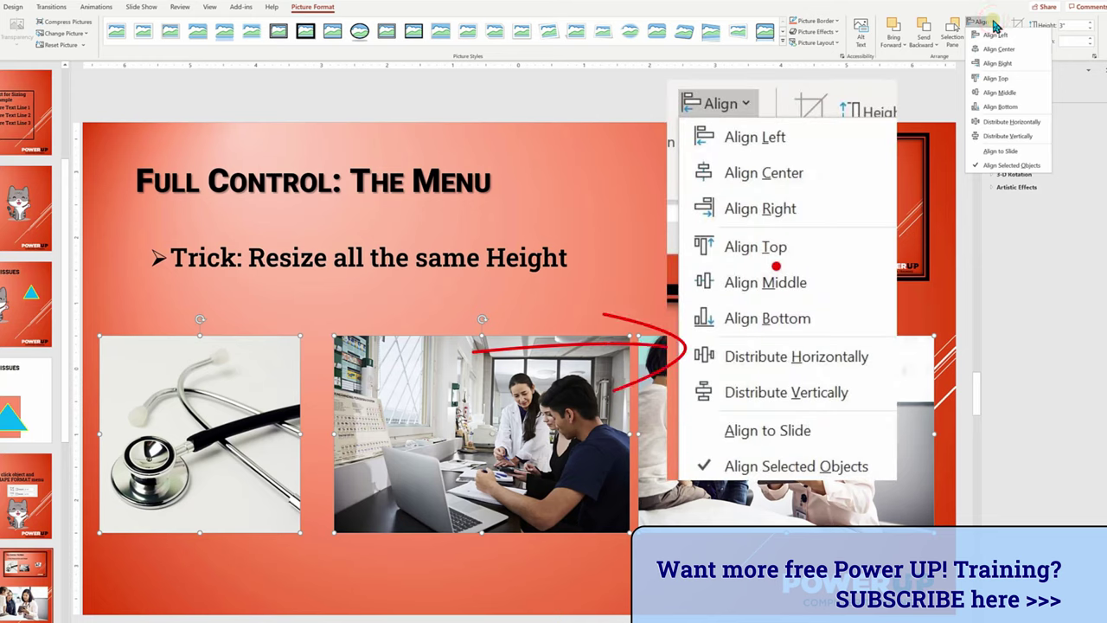
{"action": "left_click", "coordinate": [1003, 125]}
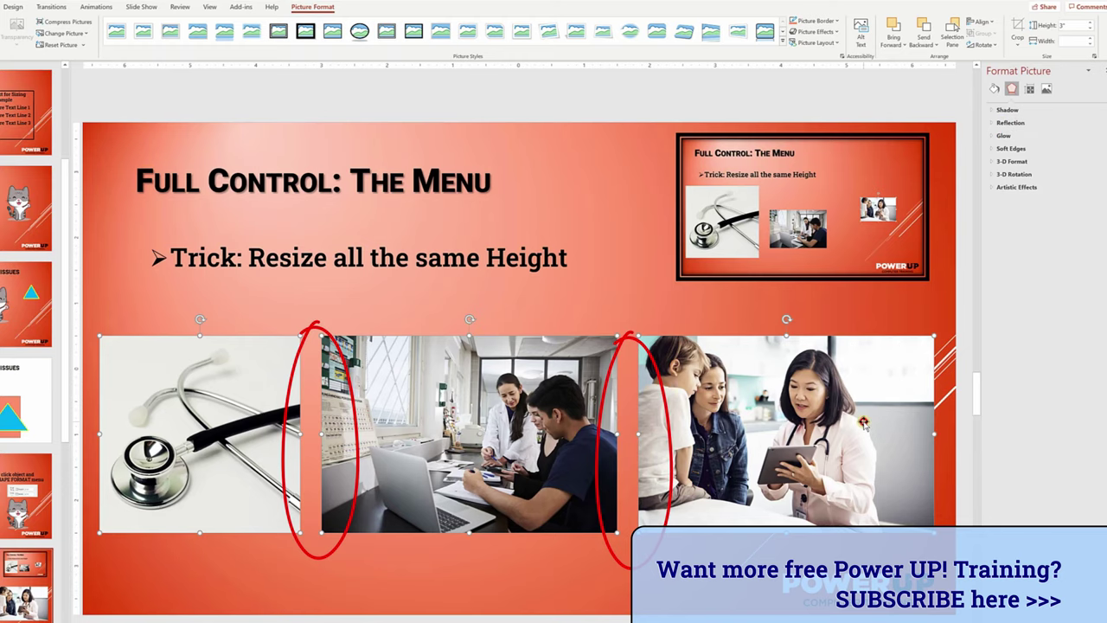
{"action": "left_click_drag", "start_coordinate": [863, 421], "coordinate": [862, 407]}
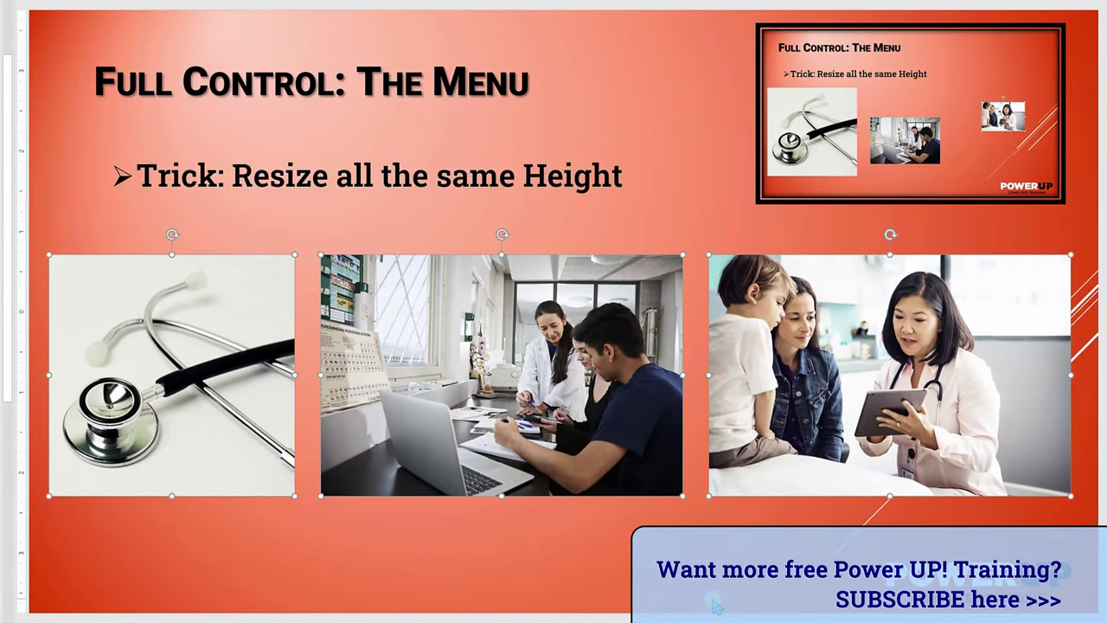
{"action": "left_click", "coordinate": [713, 605]}
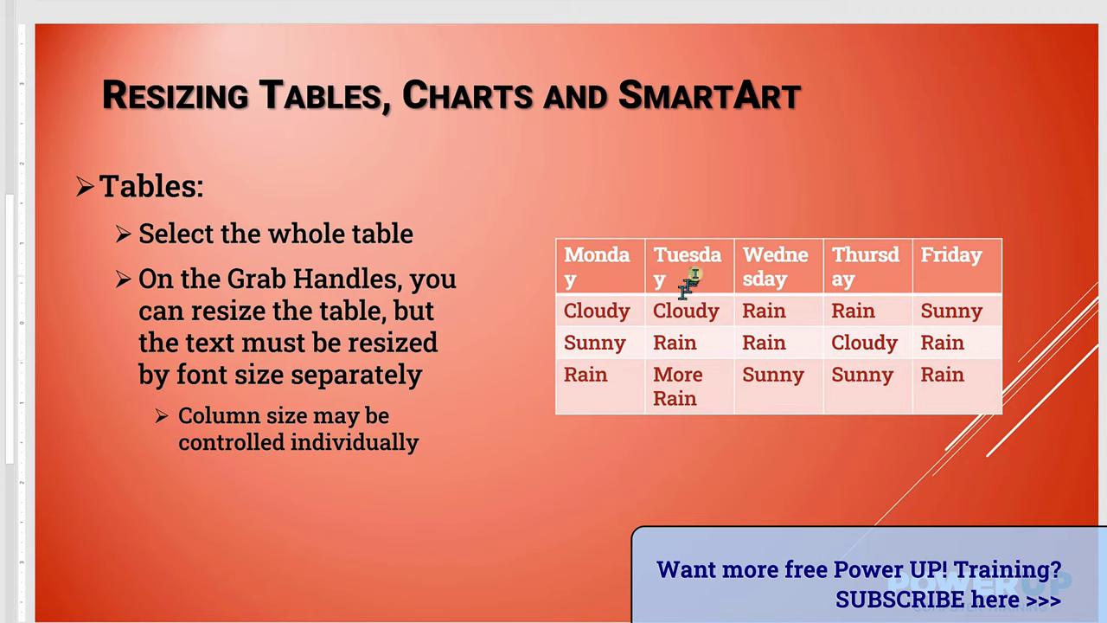
Step: Stretch the weather table down and left, then widen it further to the right
{"action": "double_click", "coordinate": [755, 254]}
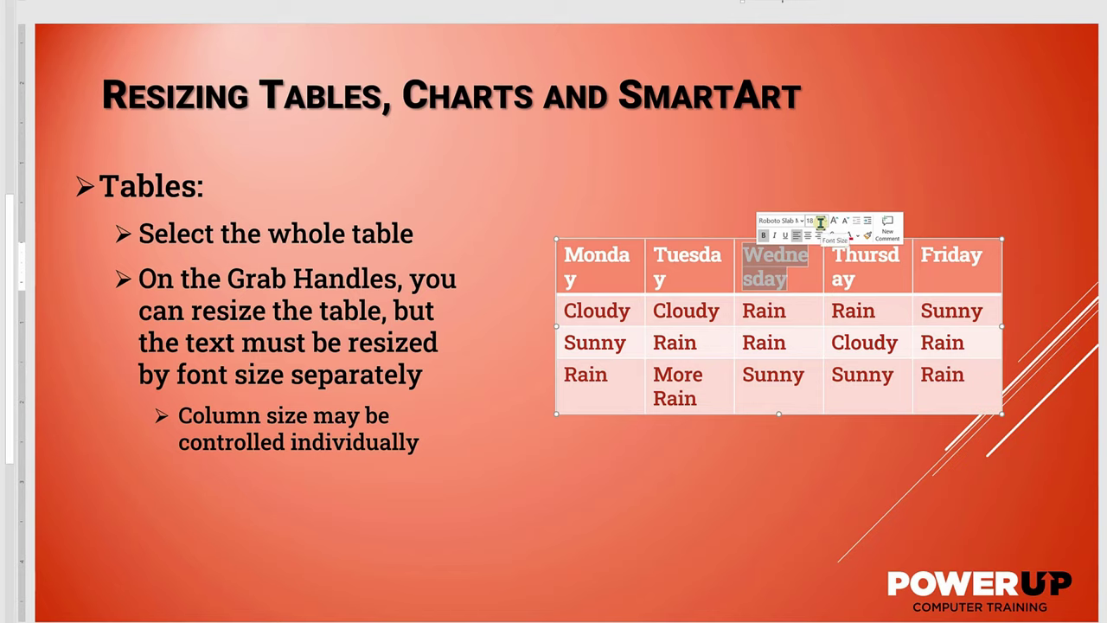
{"action": "left_click", "coordinate": [649, 467]}
{"action": "left_click", "coordinate": [578, 284]}
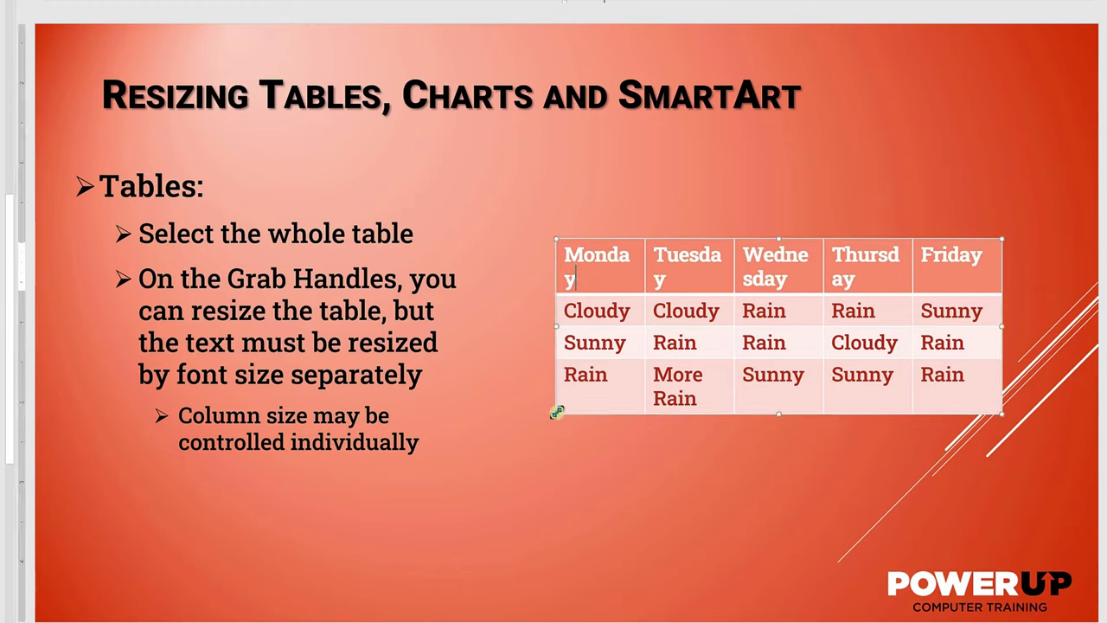
{"action": "left_click_drag", "start_coordinate": [558, 412], "coordinate": [467, 462]}
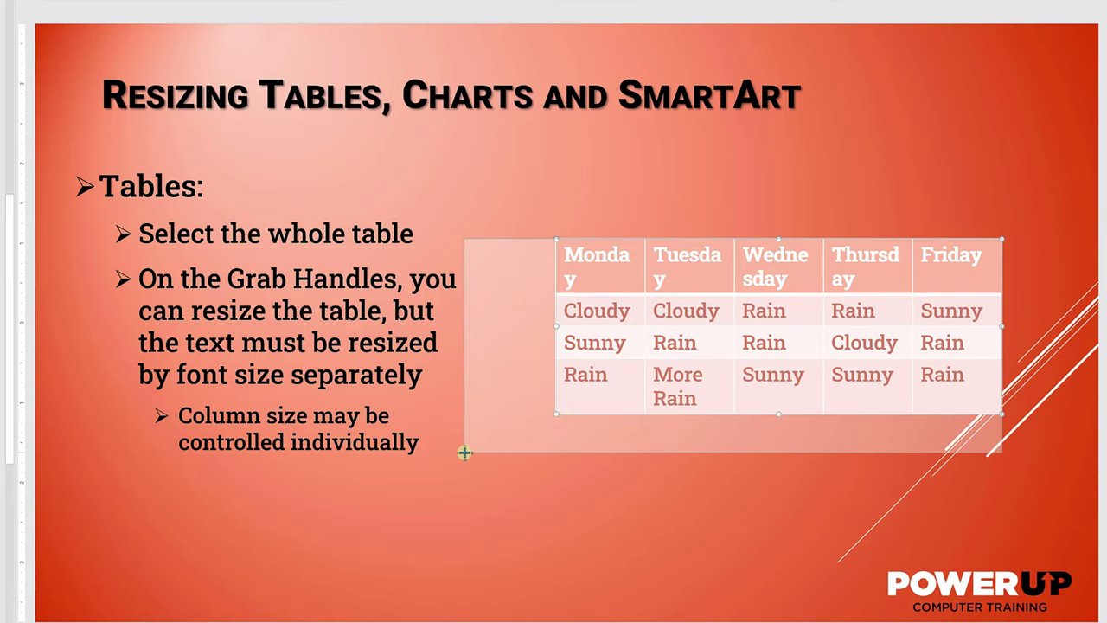
{"action": "left_click_drag", "start_coordinate": [465, 451], "coordinate": [464, 451]}
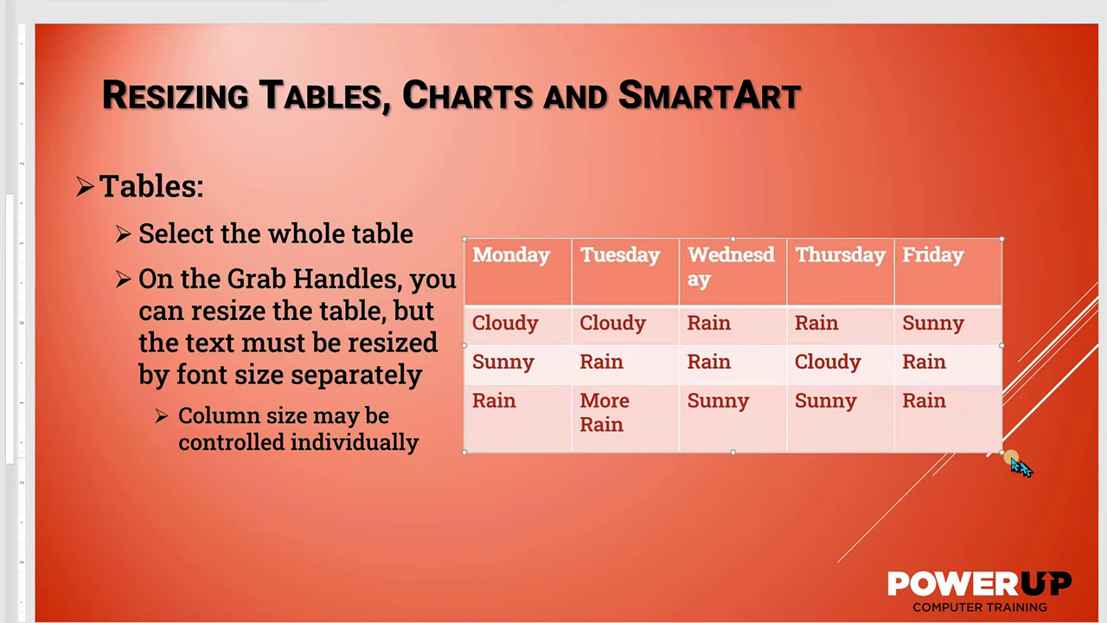
{"action": "left_click_drag", "start_coordinate": [1002, 451], "coordinate": [1090, 453]}
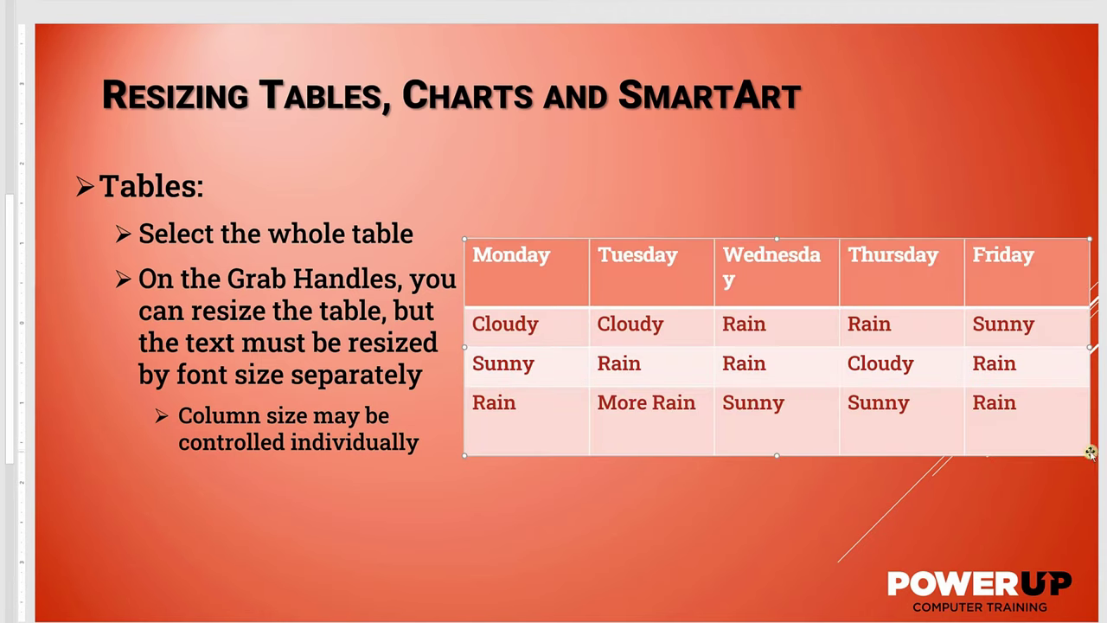
{"action": "double_click", "coordinate": [768, 258]}
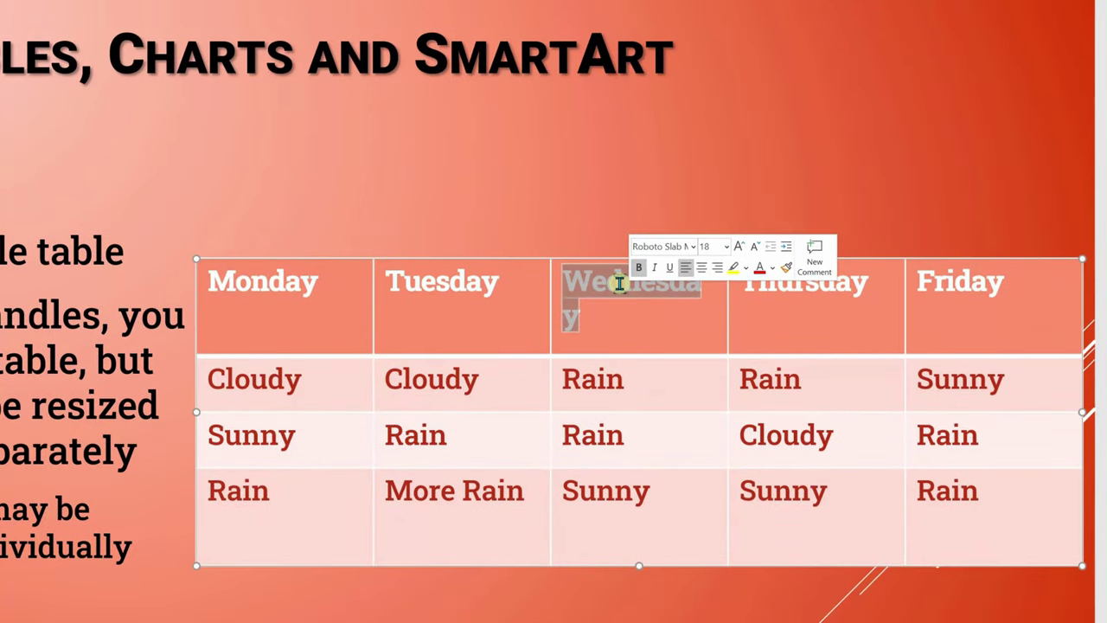
Step: Select every table cell and reduce the font size so 'Wednesday' fits on one line
{"action": "left_click", "coordinate": [203, 281]}
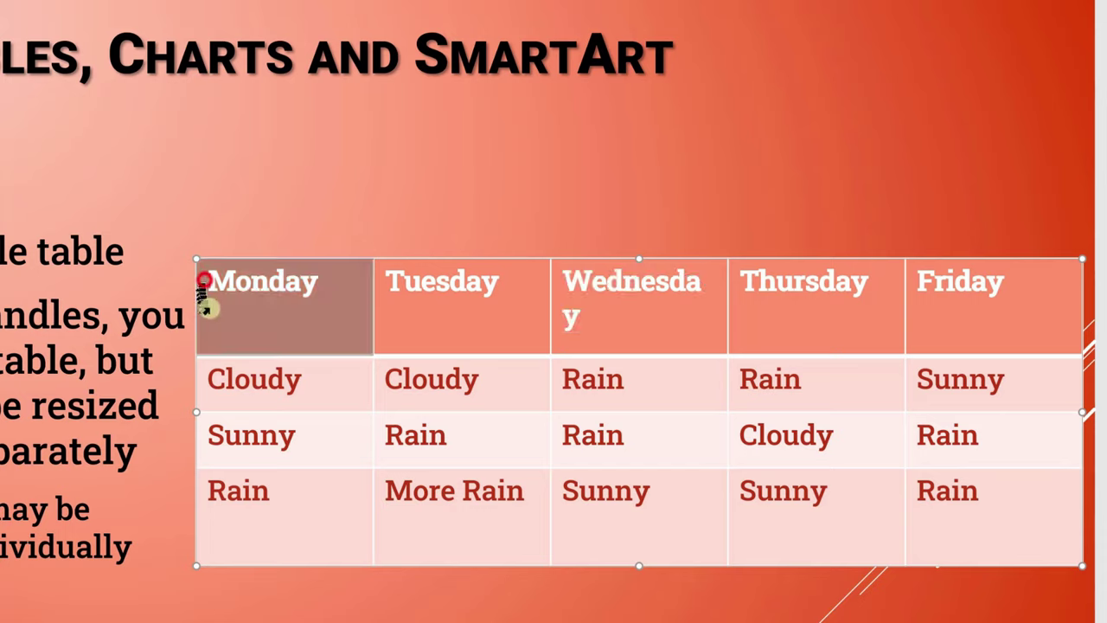
{"action": "mouse_move", "coordinate": [203, 285]}
{"action": "left_mouse_down"}
{"action": "mouse_move", "coordinate": [519, 415]}
{"action": "mouse_move", "coordinate": [927, 507]}
{"action": "left_mouse_up"}
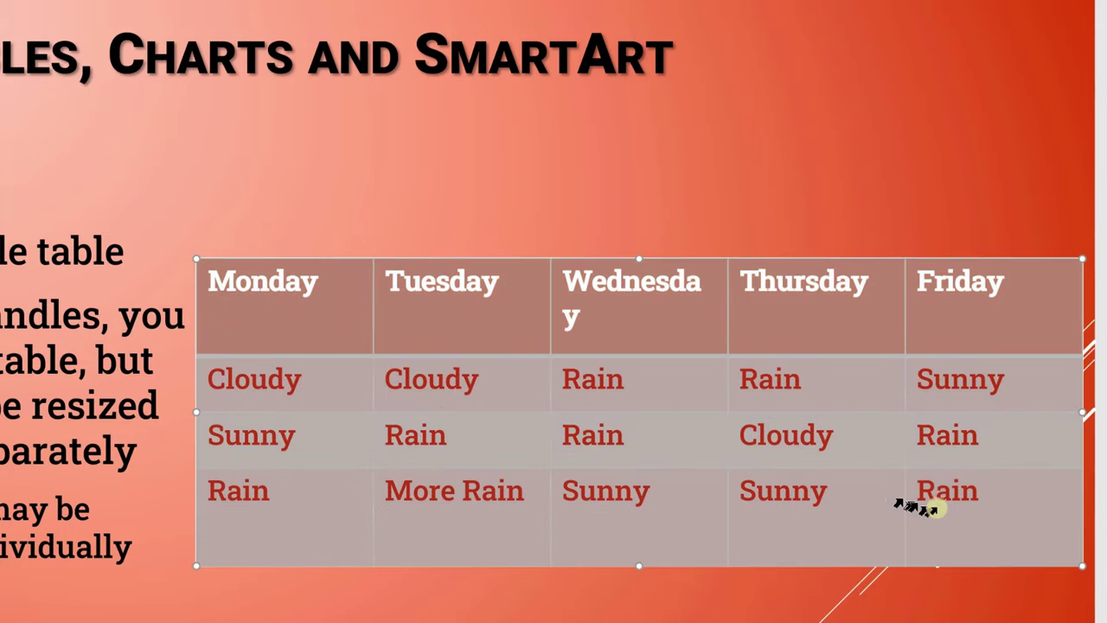
{"action": "right_click", "coordinate": [591, 288]}
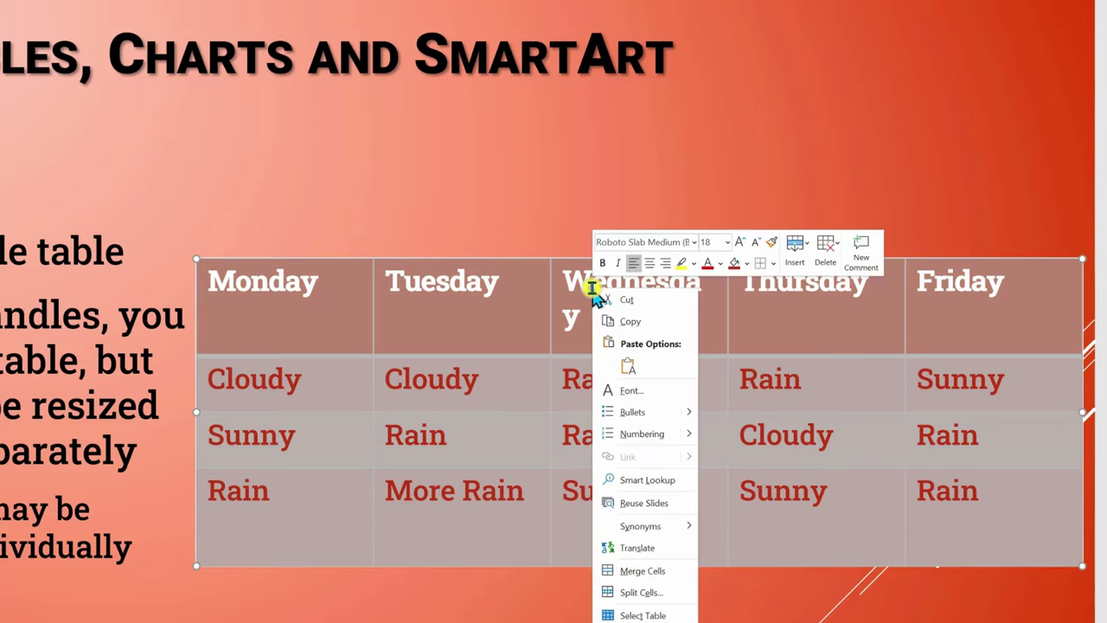
{"action": "left_click", "coordinate": [754, 242]}
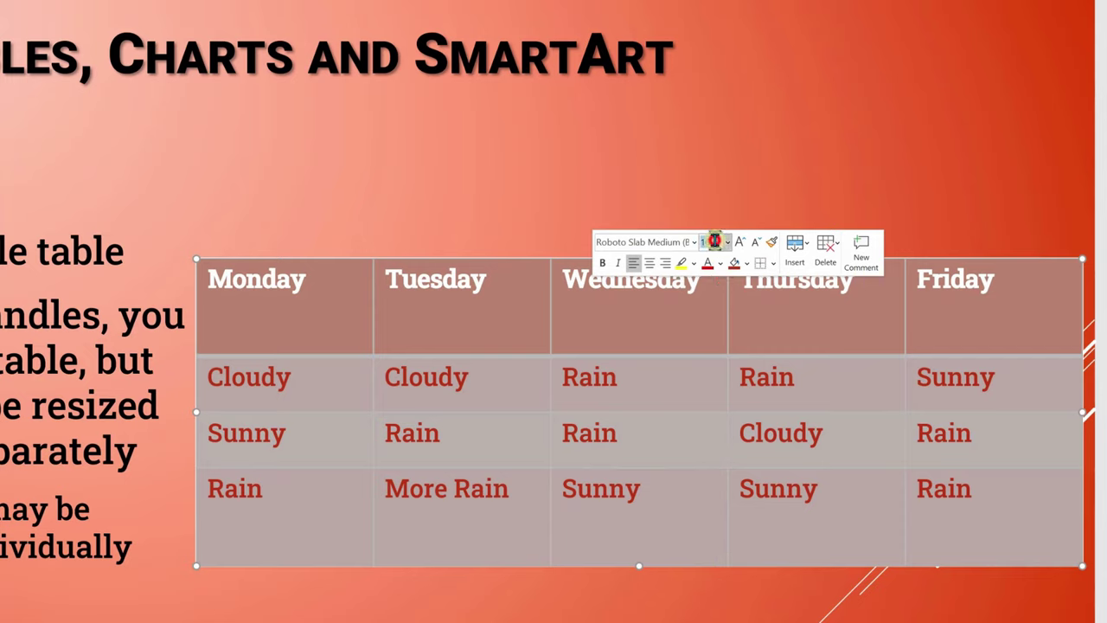
{"action": "key", "text": "ctrl+]"}
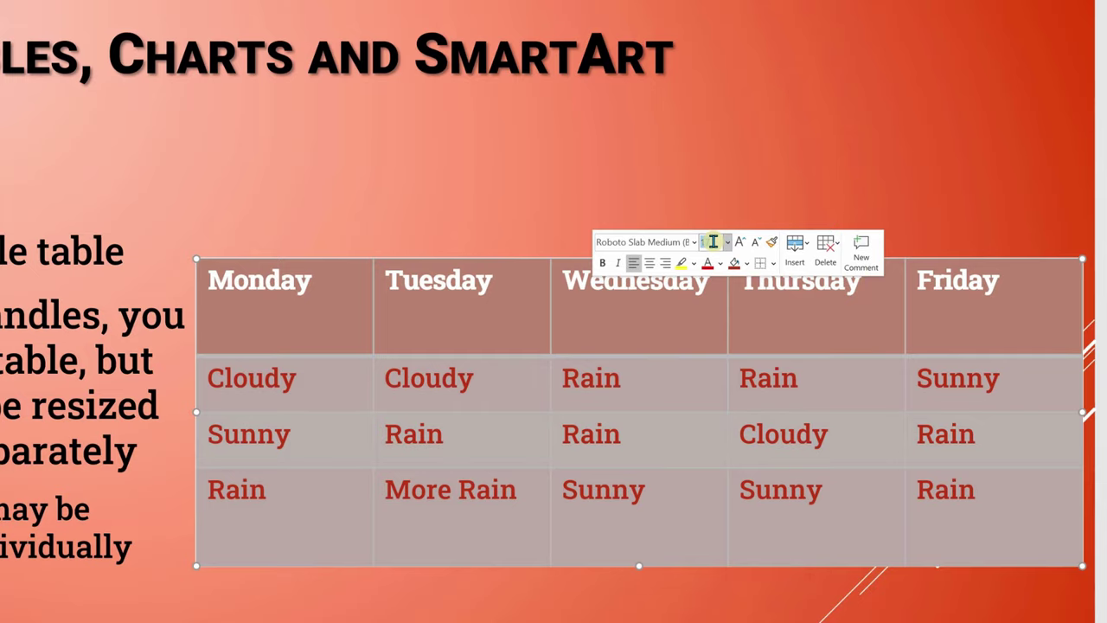
Step: Narrow the Monday and Tuesday columns and pull the table's left edge inward
{"action": "left_click", "coordinate": [744, 182]}
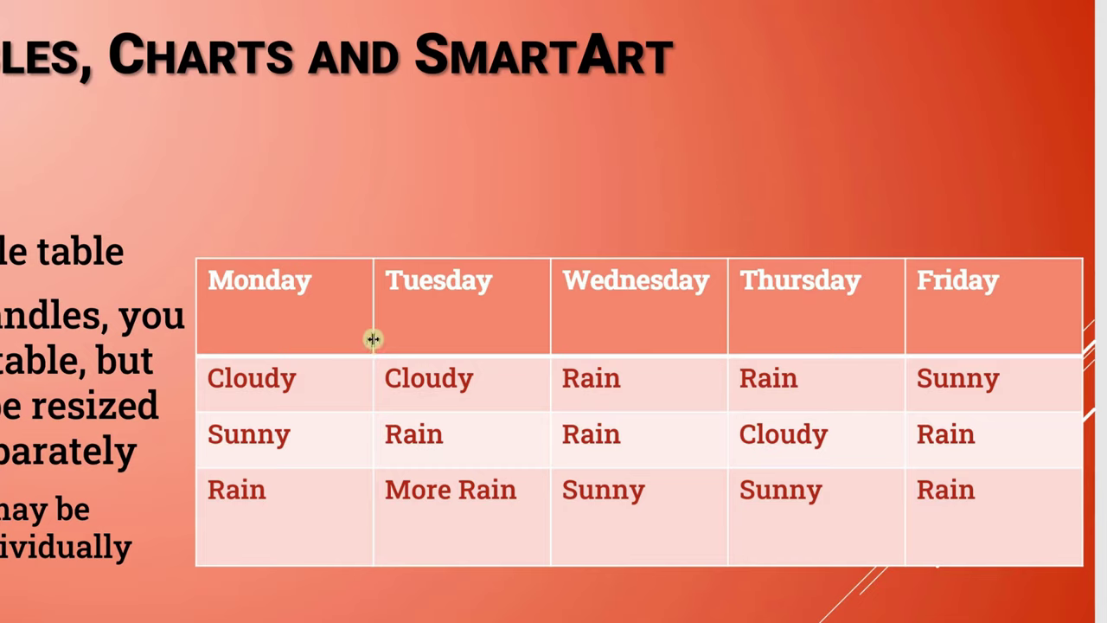
{"action": "left_click_drag", "start_coordinate": [372, 339], "coordinate": [340, 342]}
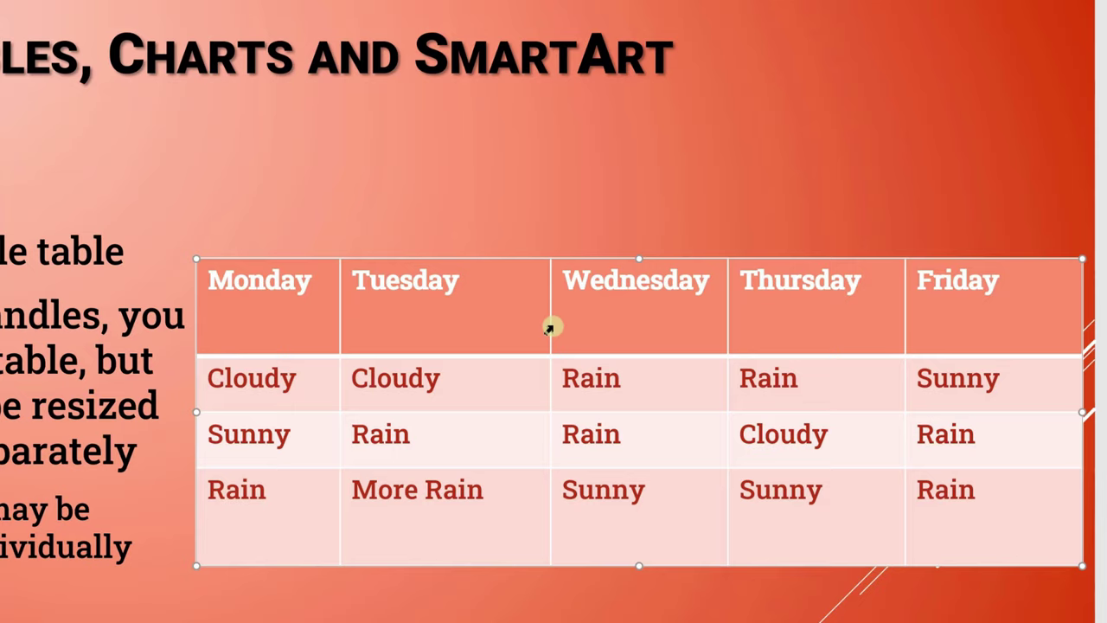
{"action": "left_click_drag", "start_coordinate": [550, 330], "coordinate": [510, 337]}
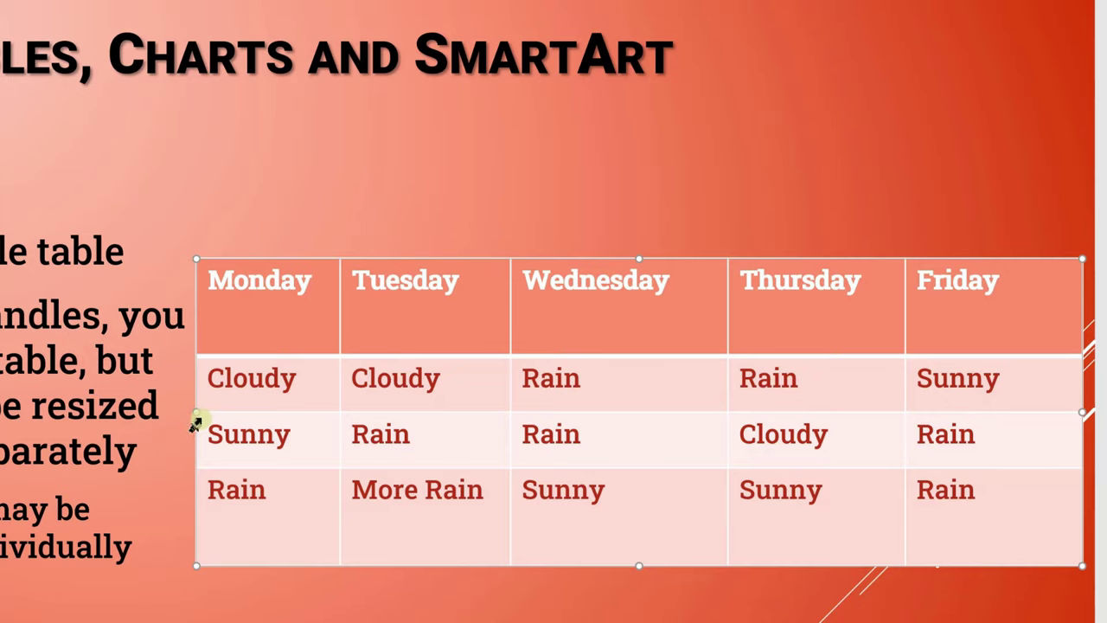
{"action": "left_click_drag", "start_coordinate": [198, 407], "coordinate": [433, 415]}
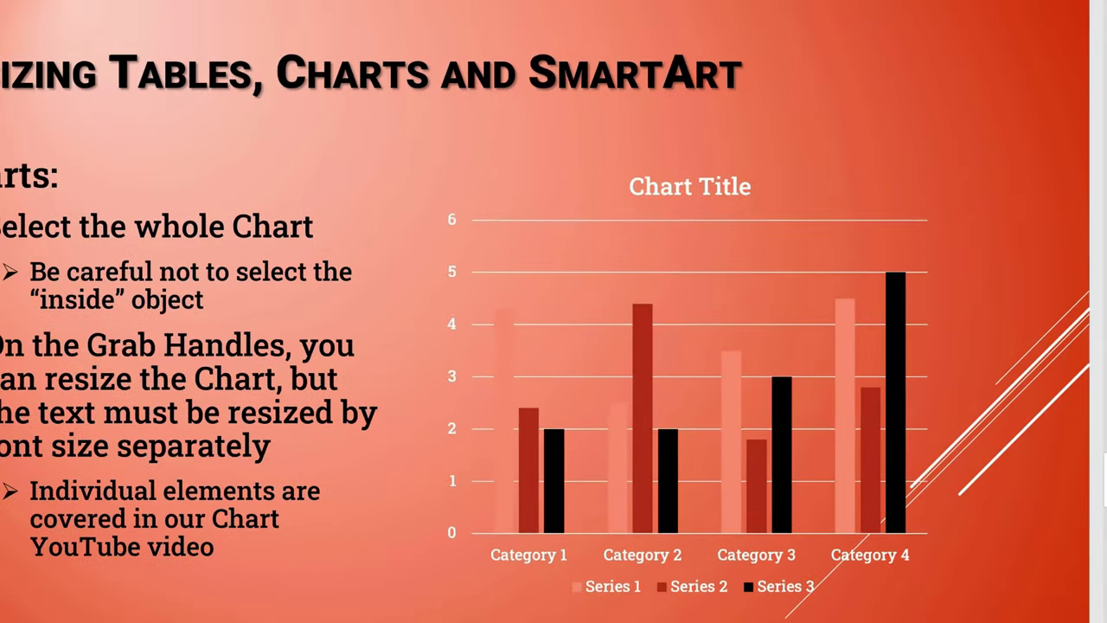
Step: On the Charts slide, select the three-series bar chart and its Chart Title
{"action": "left_click", "coordinate": [341, 495]}
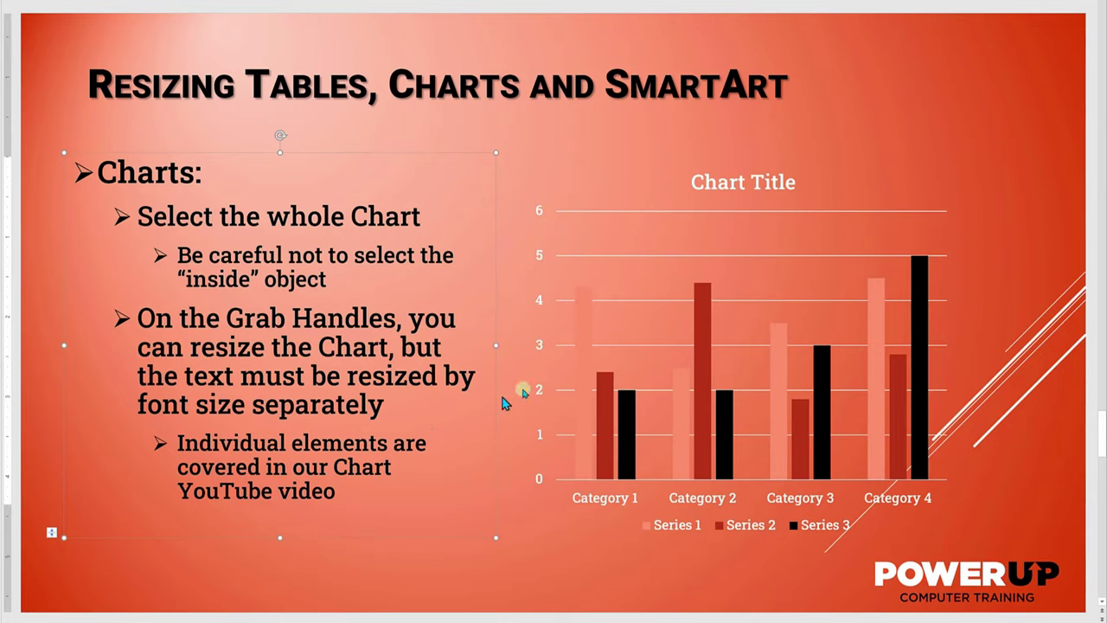
{"action": "left_click", "coordinate": [704, 291]}
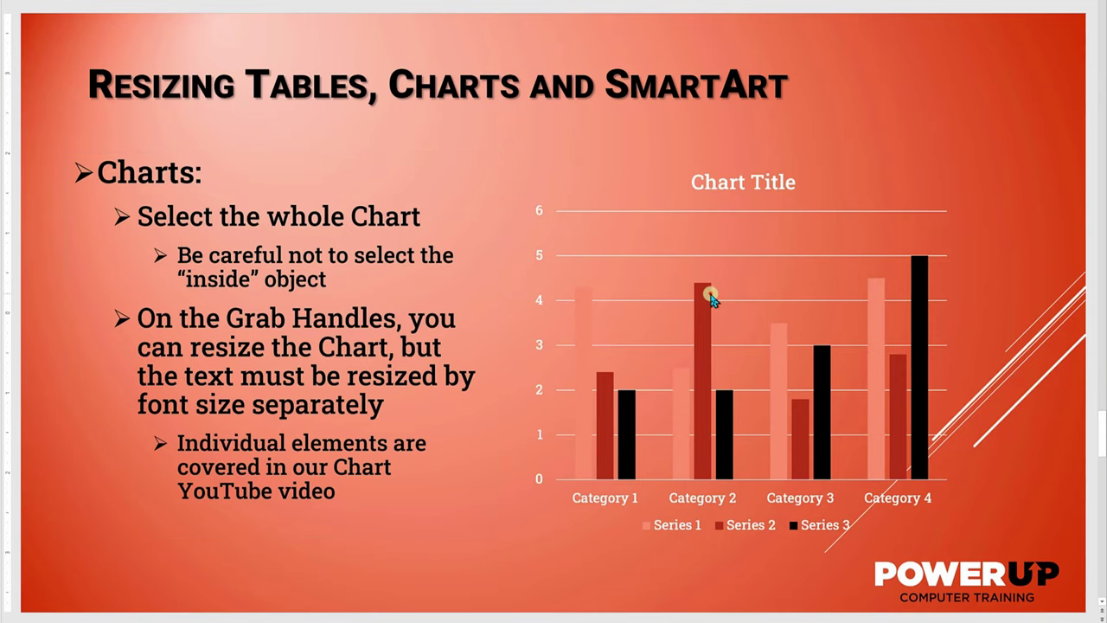
{"action": "left_click", "coordinate": [723, 179]}
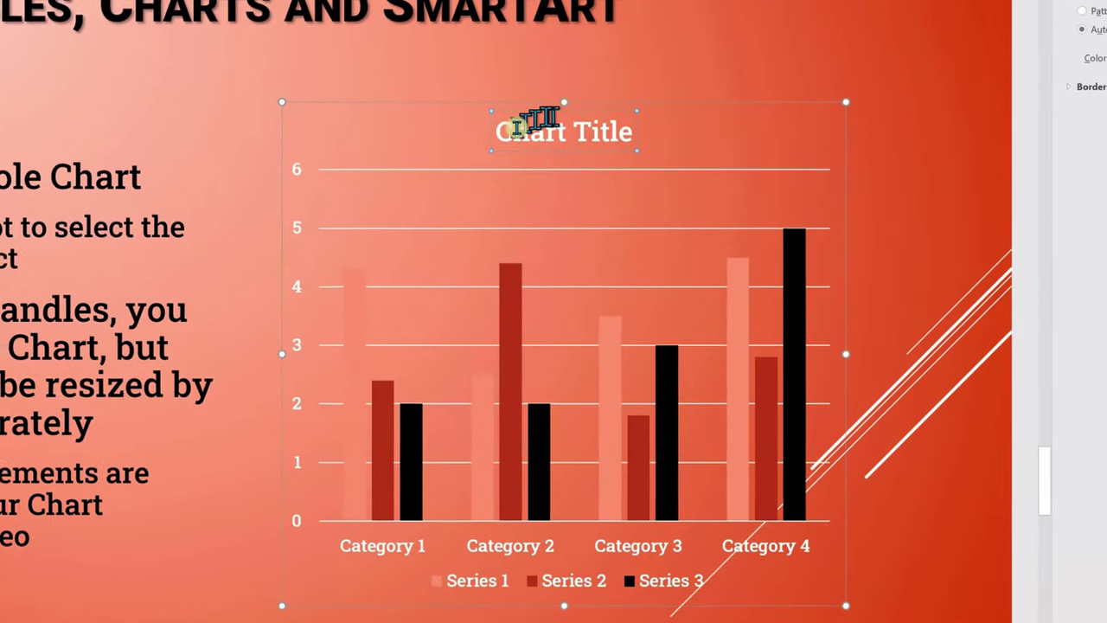
Step: Enlarge the bar chart up and to the right from its top-right corner handle
{"action": "left_click_drag", "start_coordinate": [493, 133], "coordinate": [631, 146]}
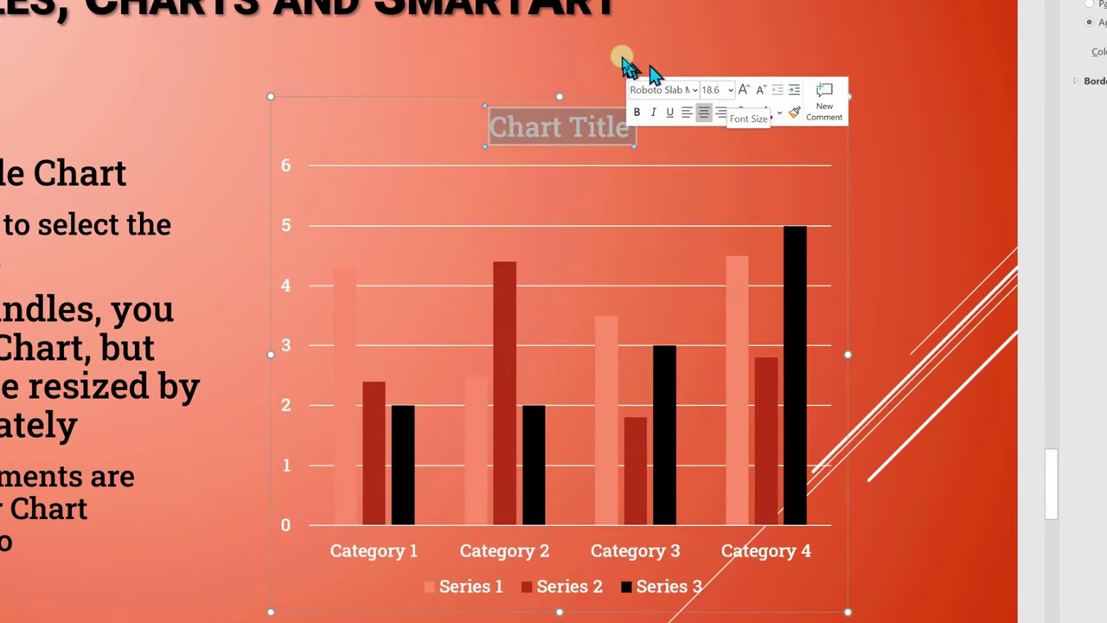
{"action": "left_click", "coordinate": [559, 50]}
{"action": "left_click", "coordinate": [609, 276]}
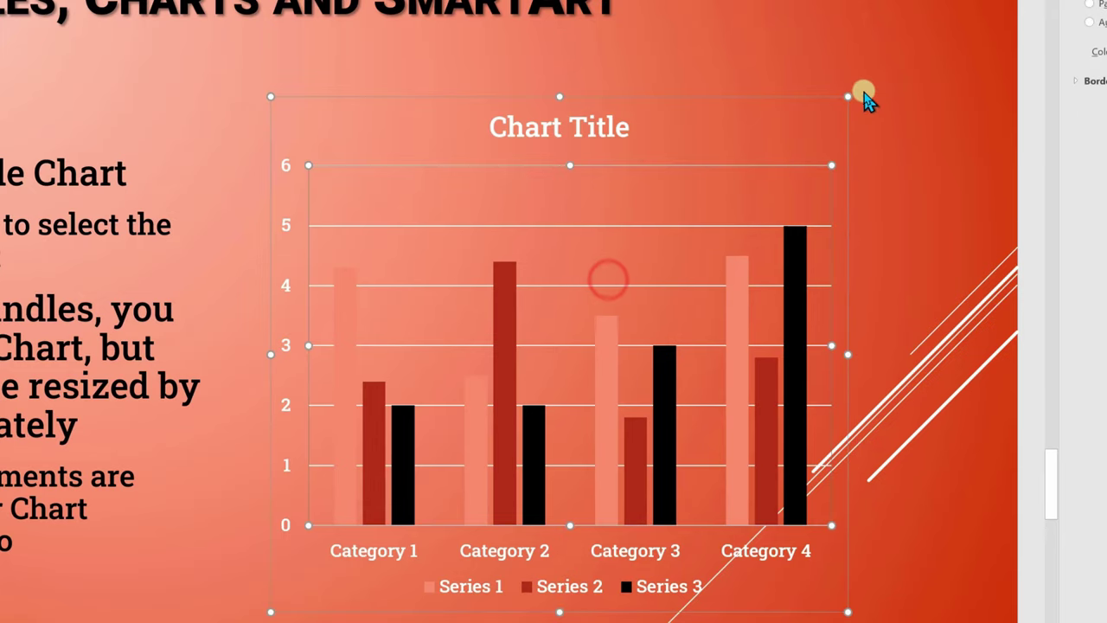
{"action": "left_click_drag", "start_coordinate": [844, 95], "coordinate": [954, 26]}
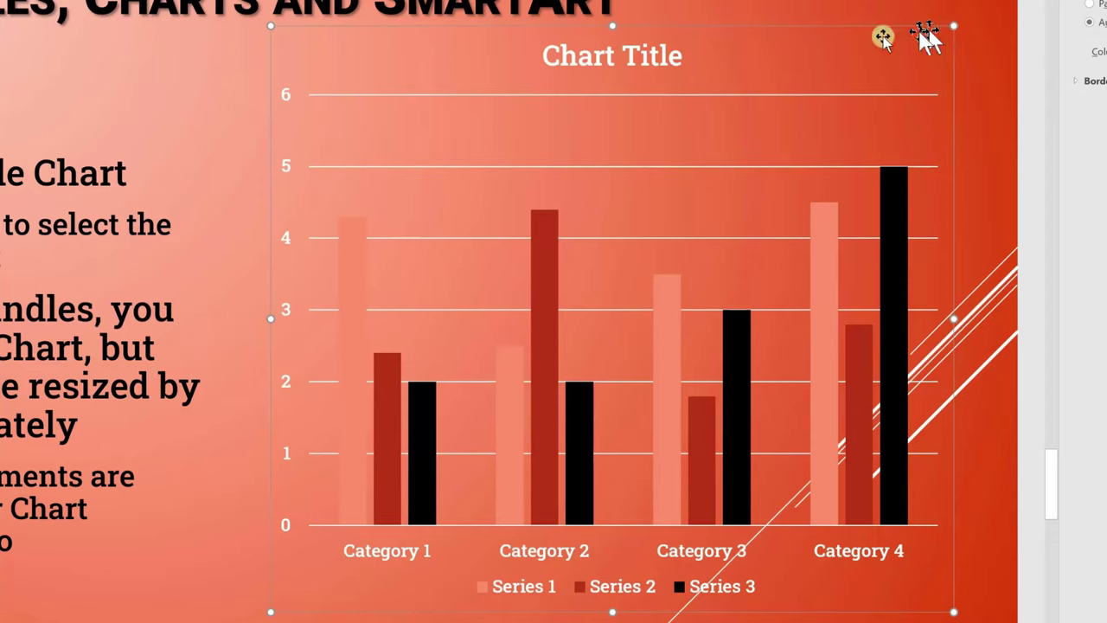
{"action": "left_click", "coordinate": [580, 65]}
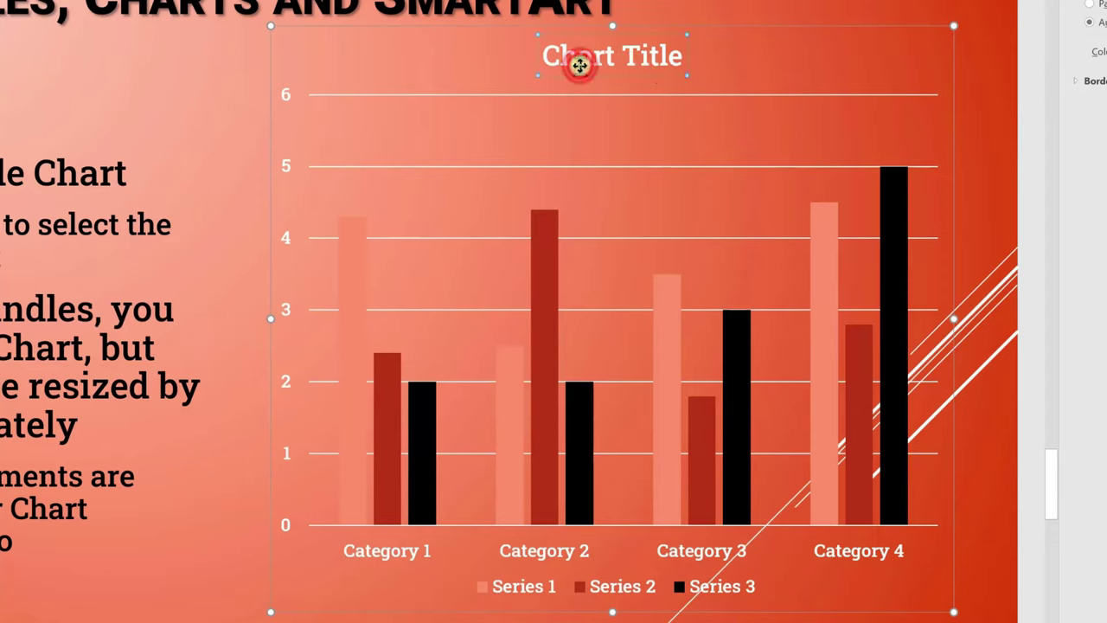
{"action": "double_click", "coordinate": [580, 63]}
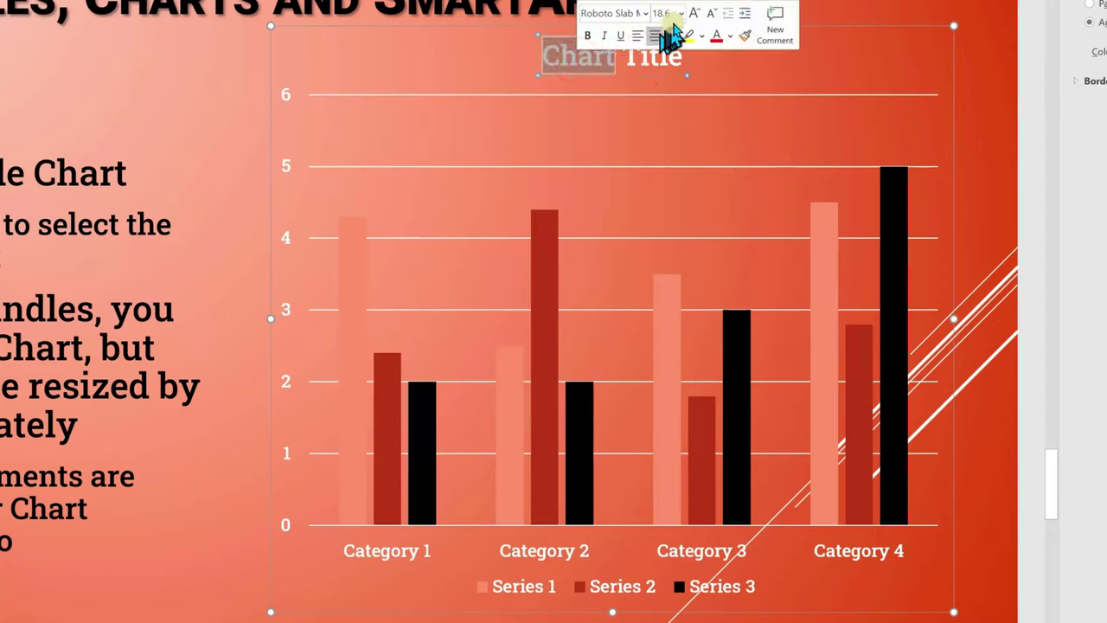
{"action": "left_click", "coordinate": [235, 280]}
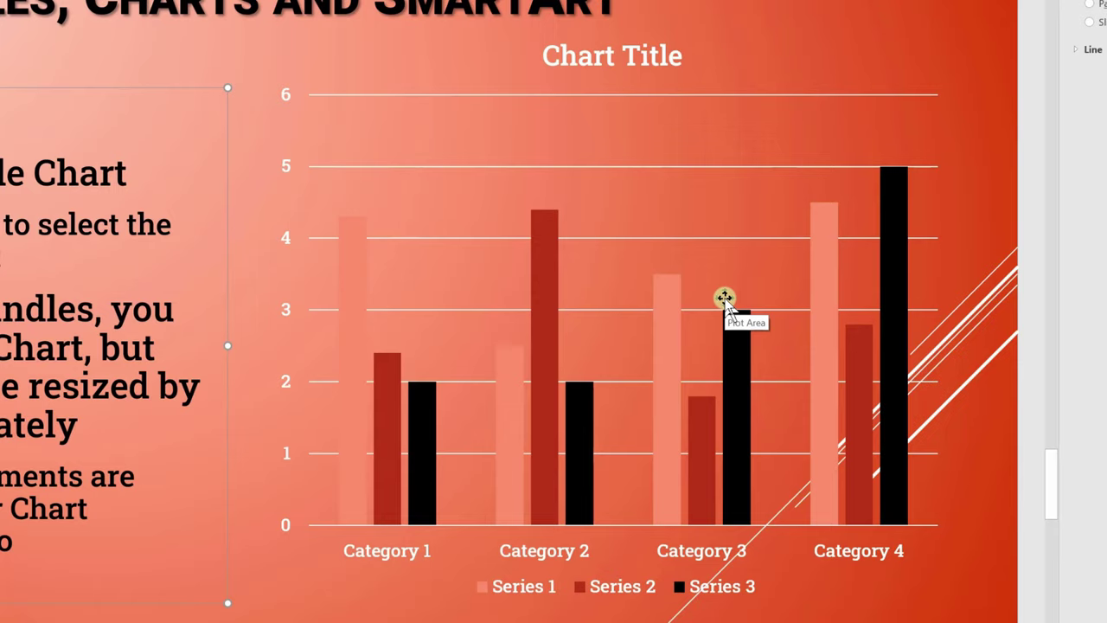
{"action": "left_click", "coordinate": [724, 298]}
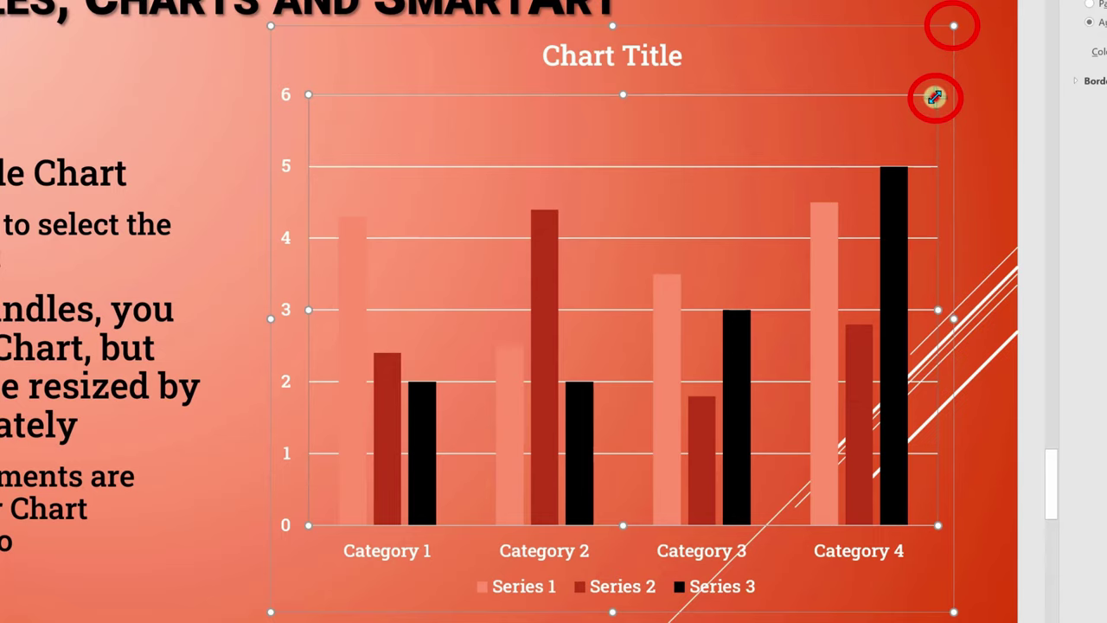
{"action": "left_click_drag", "start_coordinate": [935, 96], "coordinate": [709, 250]}
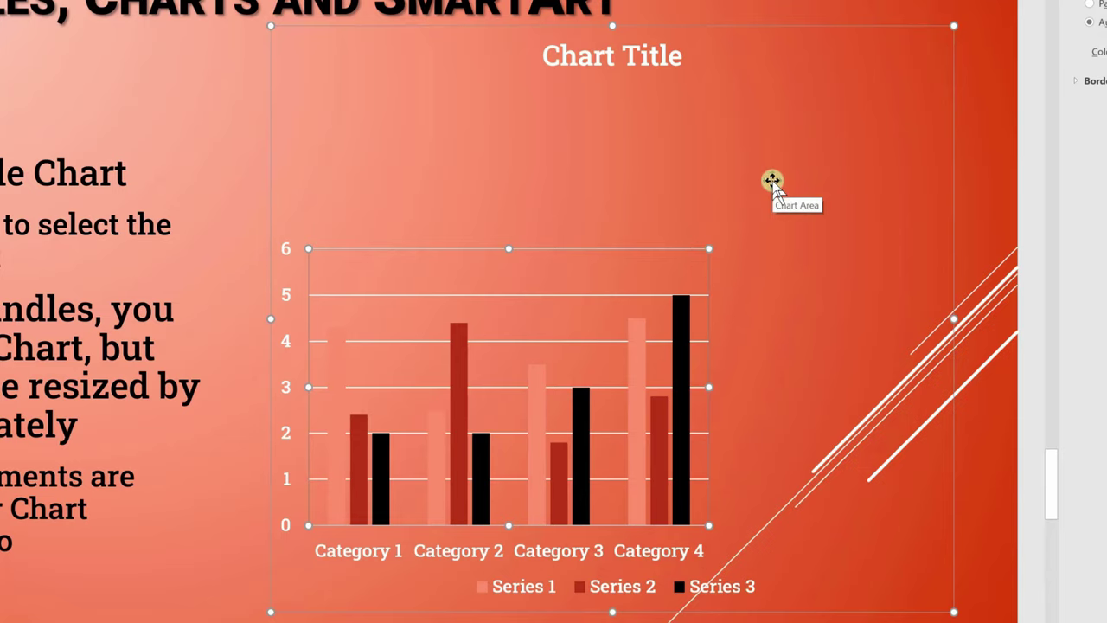
{"action": "key", "text": "ctrl+z"}
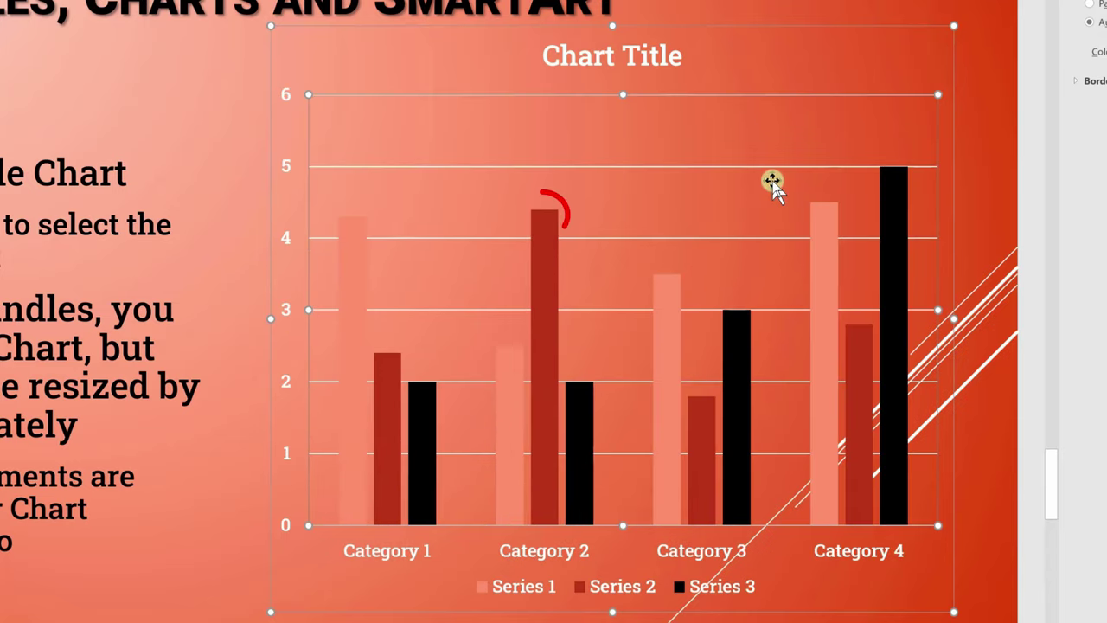
{"action": "left_click", "coordinate": [550, 270]}
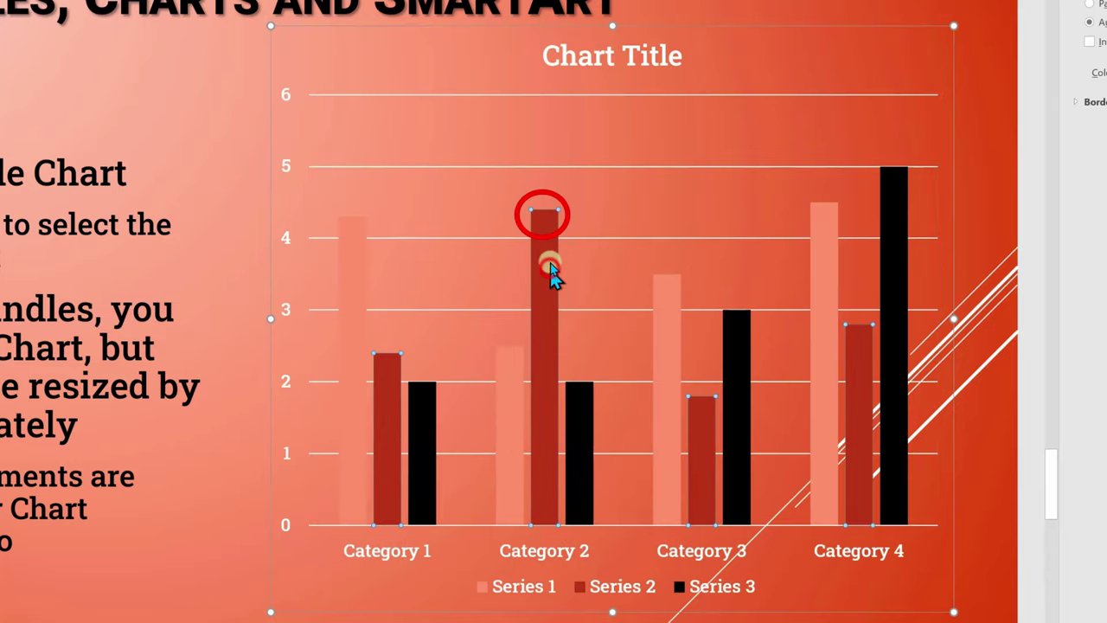
{"action": "left_click", "coordinate": [557, 213]}
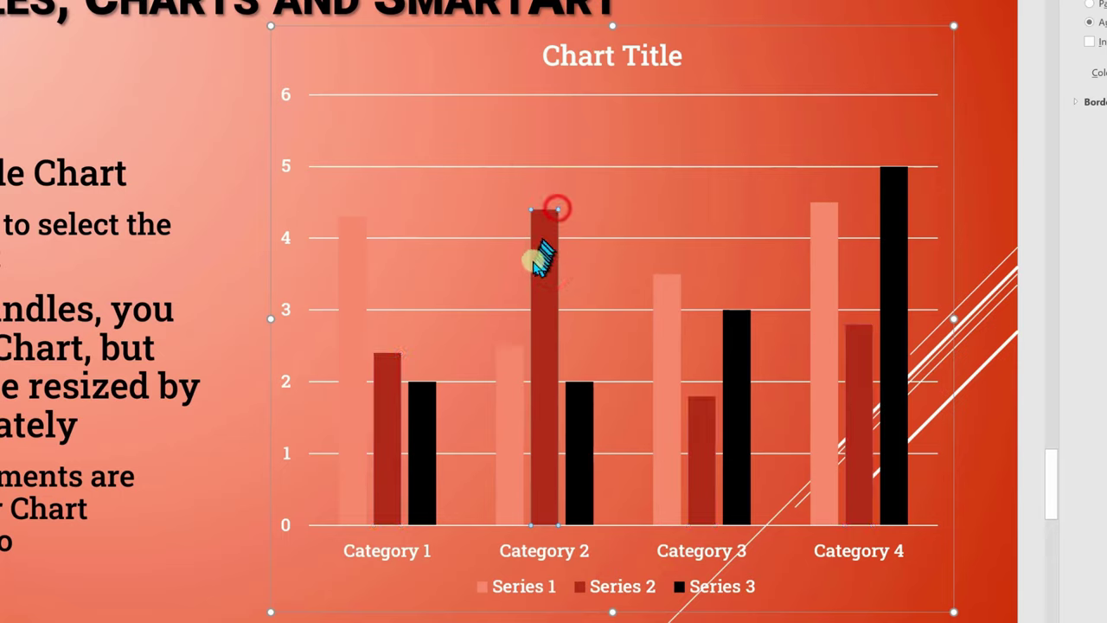
{"action": "left_click", "coordinate": [530, 212]}
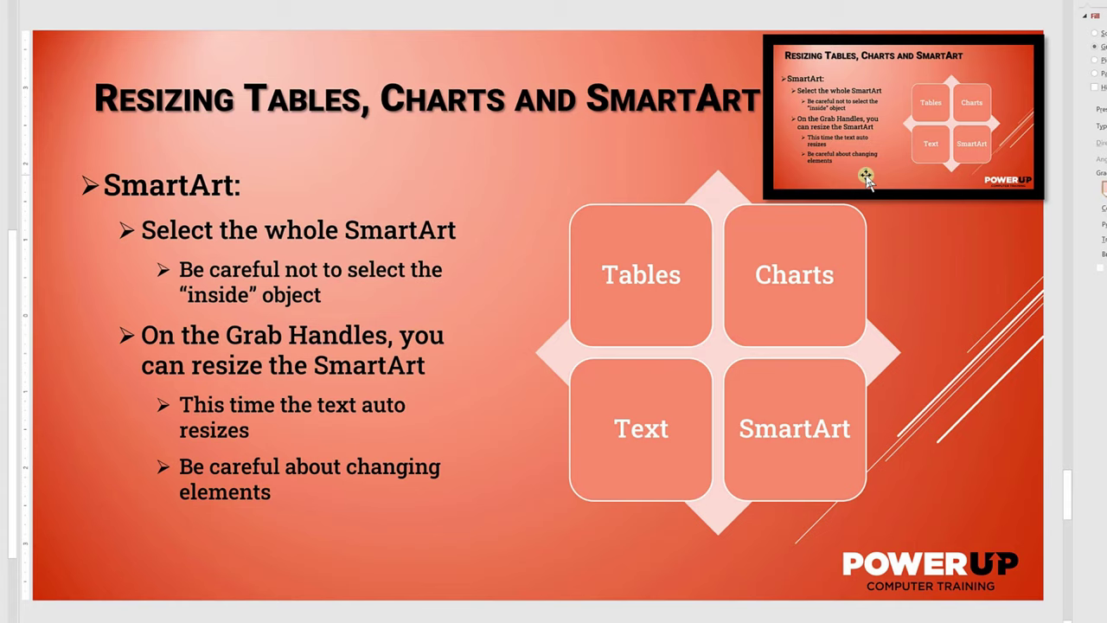
Step: Select the Basic Matrix SmartArt and cut it off the slide
{"action": "left_click", "coordinate": [841, 247]}
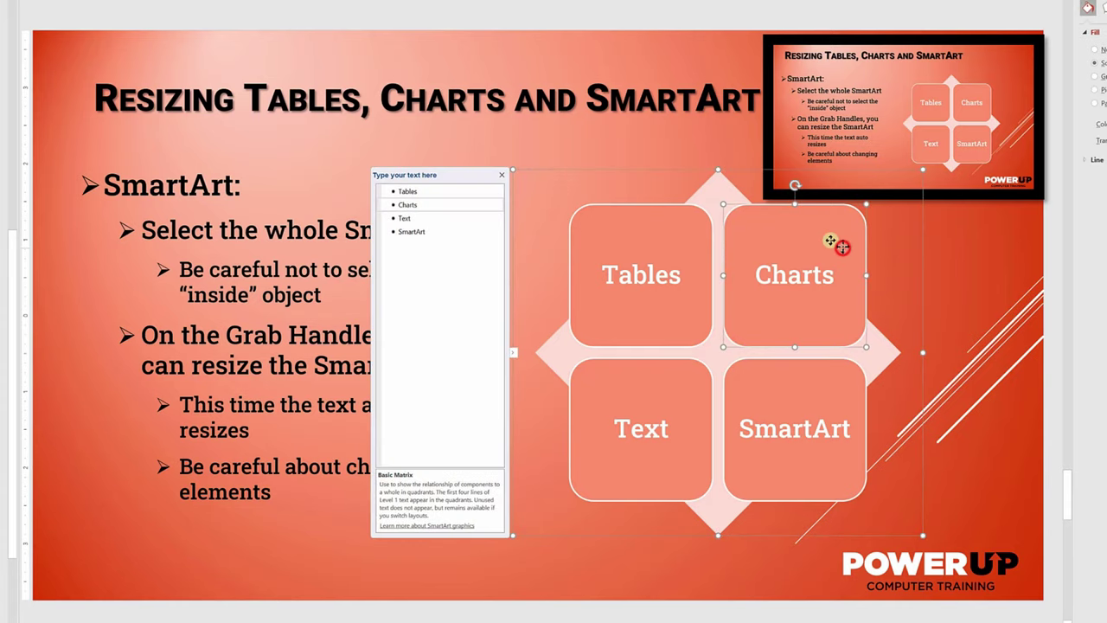
{"action": "right_click", "coordinate": [594, 173]}
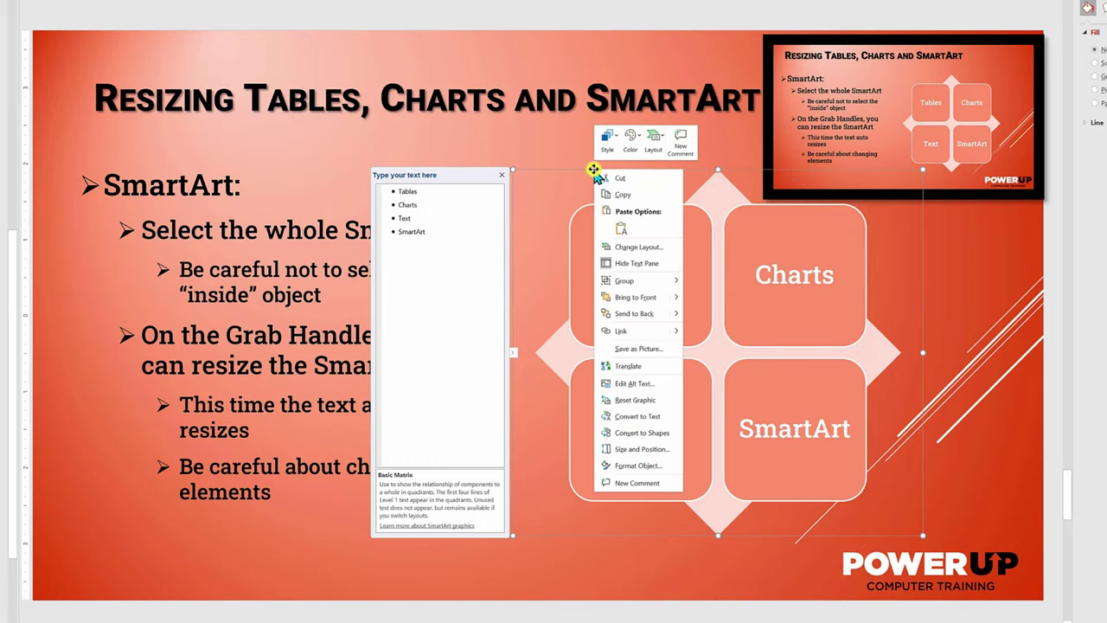
{"action": "left_click", "coordinate": [637, 180]}
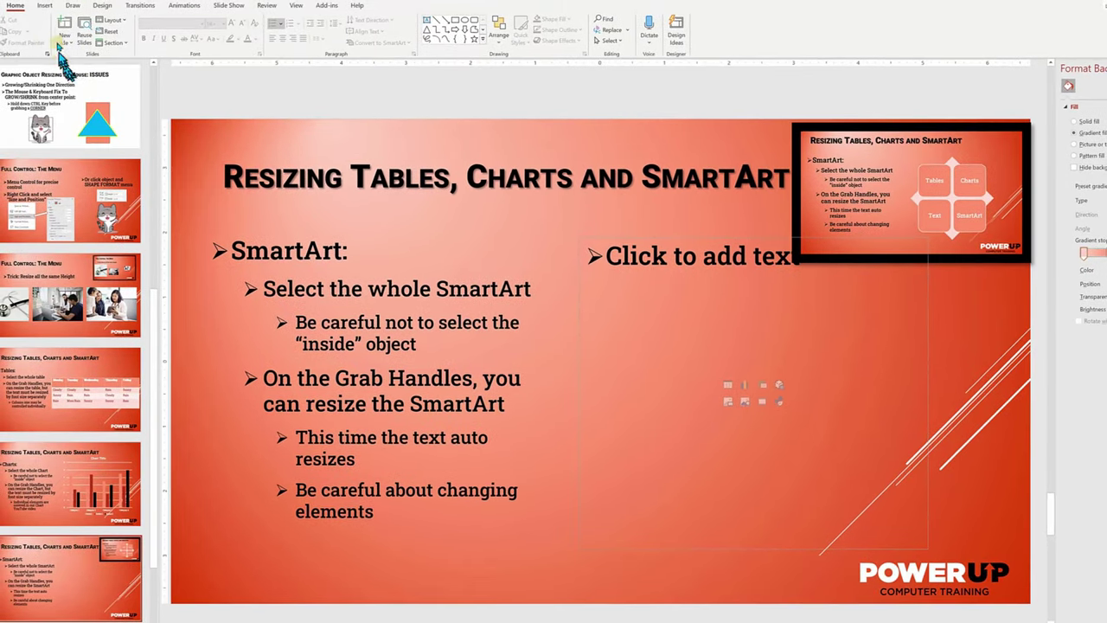
Step: Insert a Basic Matrix SmartArt graphic from the Matrix category onto the slide
{"action": "left_click", "coordinate": [43, 5]}
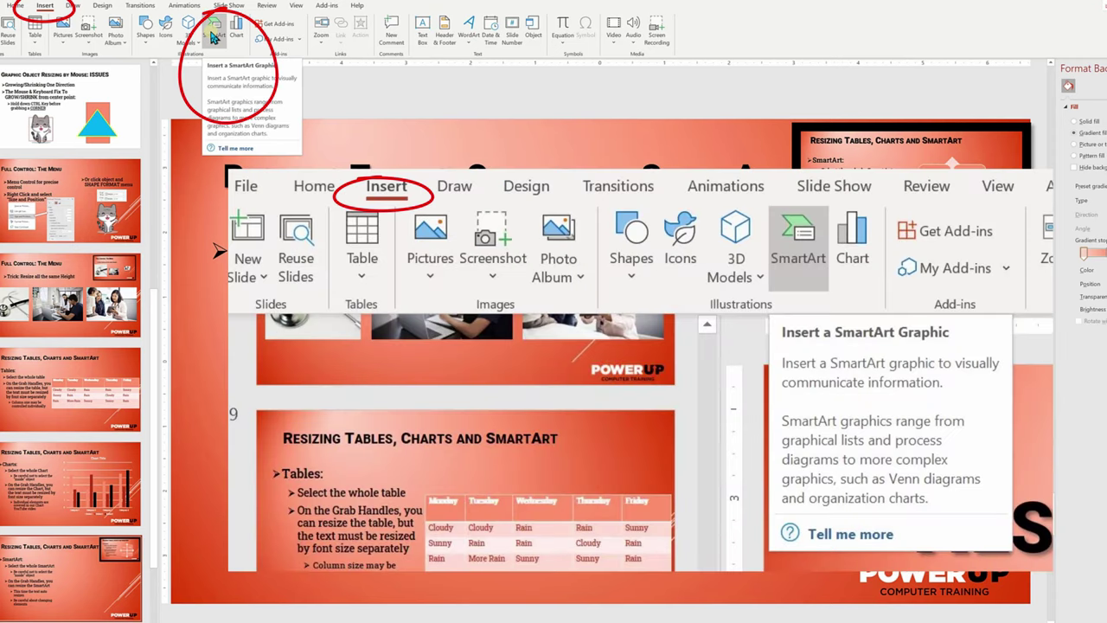
{"action": "left_click", "coordinate": [212, 35]}
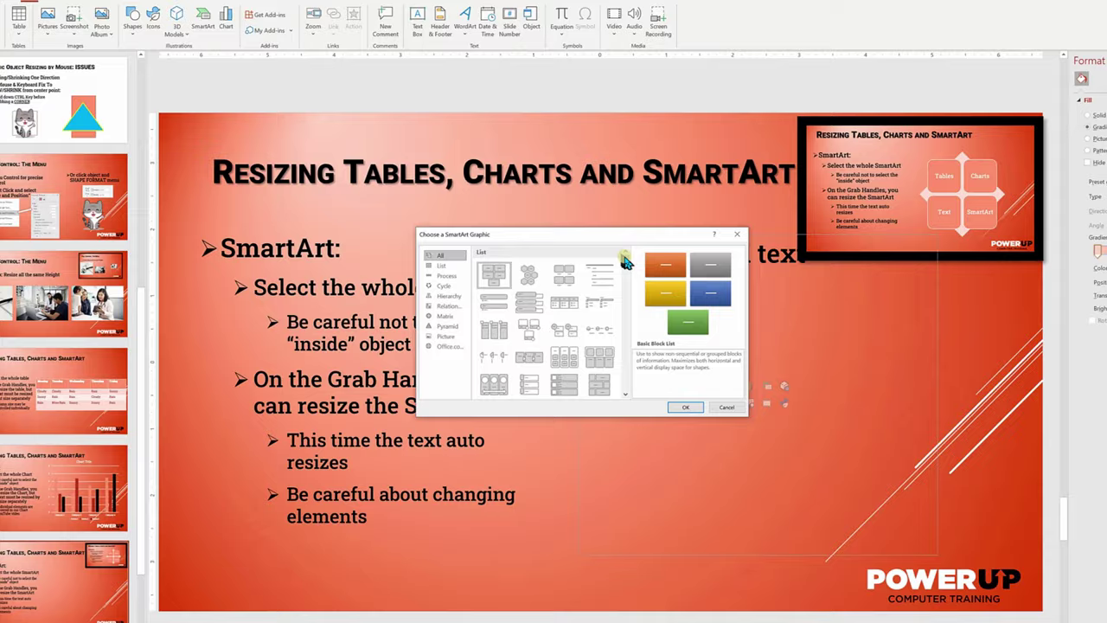
{"action": "left_click_drag", "start_coordinate": [624, 257], "coordinate": [626, 269]}
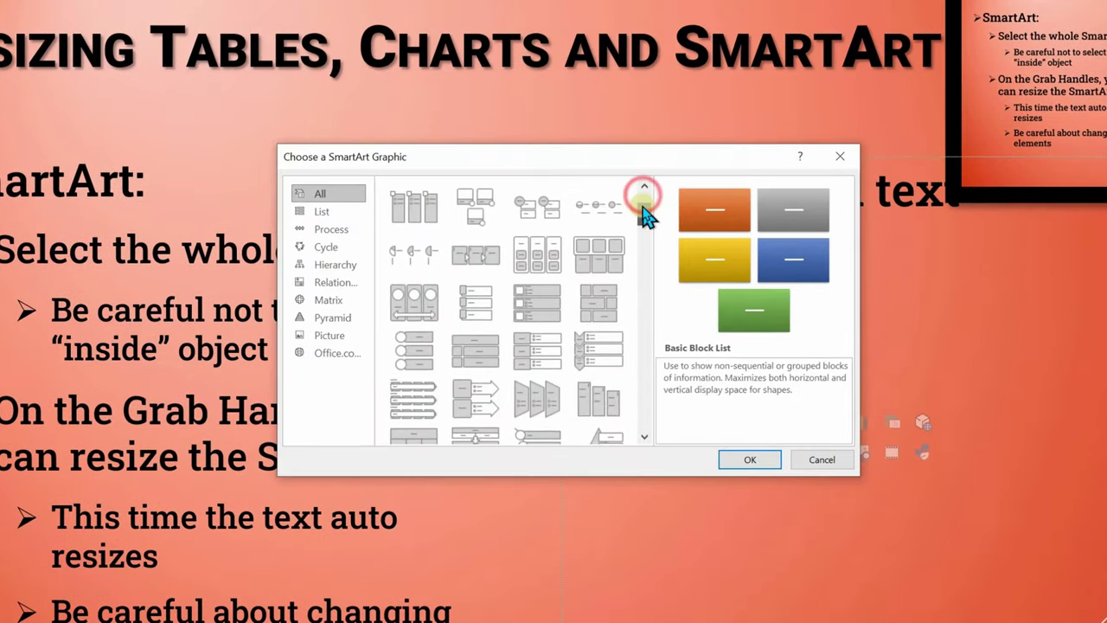
{"action": "left_click_drag", "start_coordinate": [643, 205], "coordinate": [640, 251]}
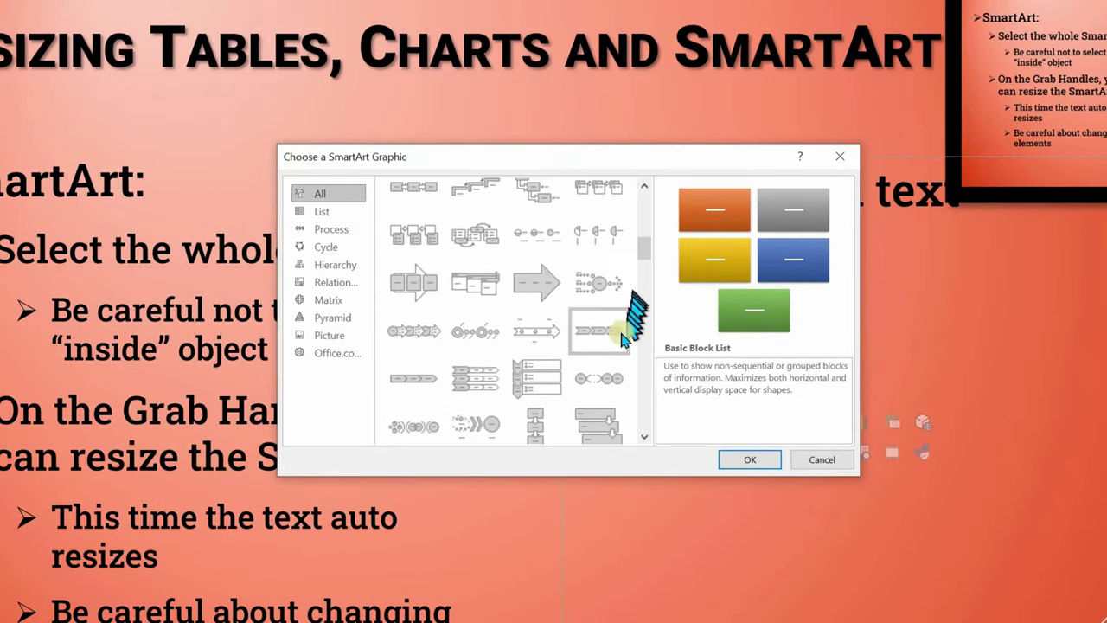
{"action": "left_click", "coordinate": [327, 301]}
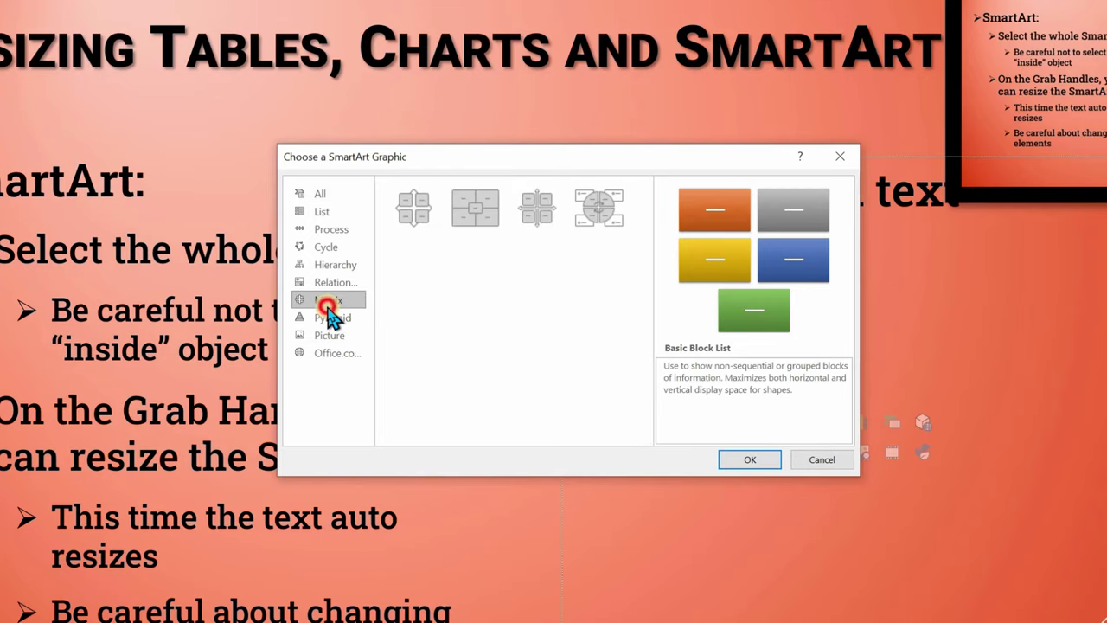
{"action": "left_click", "coordinate": [410, 227]}
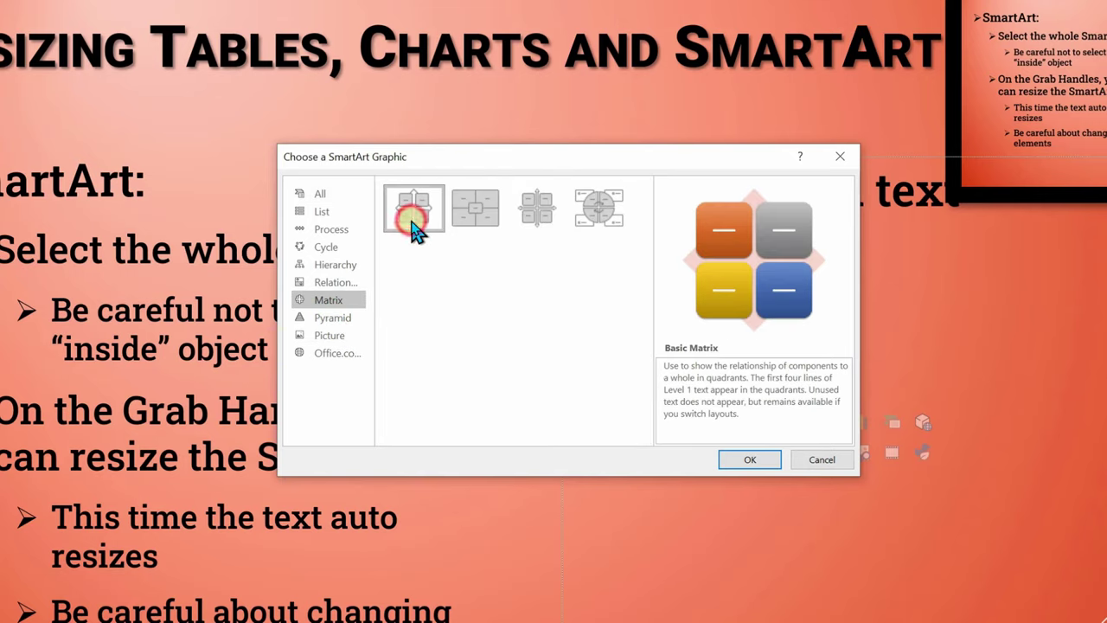
{"action": "left_click", "coordinate": [752, 460]}
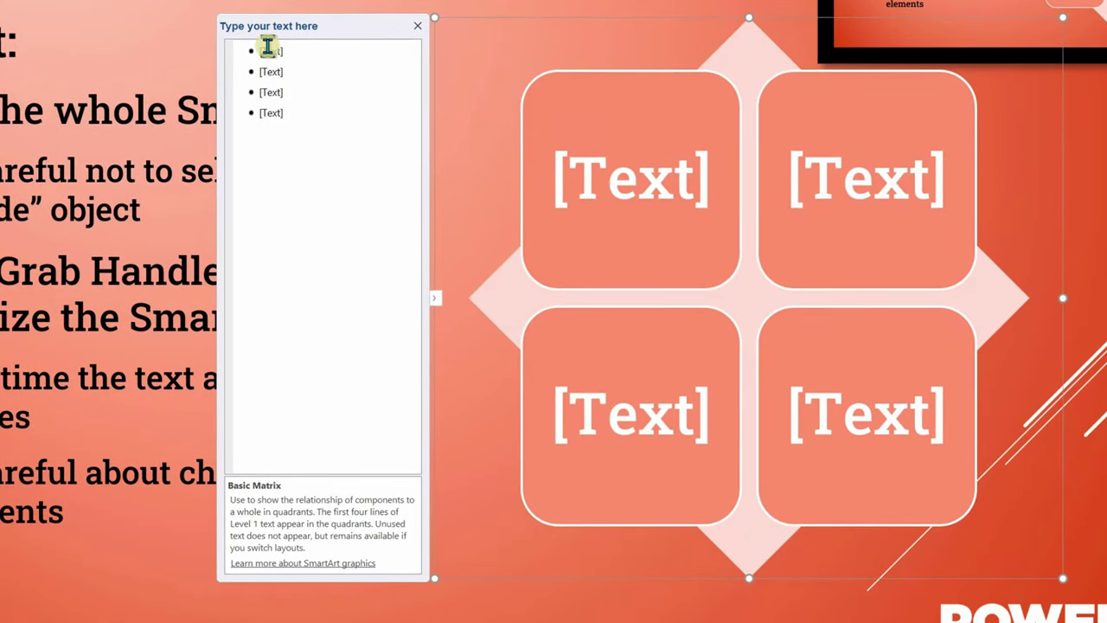
Step: Label the four matrix boxes Tables, Charts, Text and SmartArt in the text pane
{"action": "left_click", "coordinate": [268, 49]}
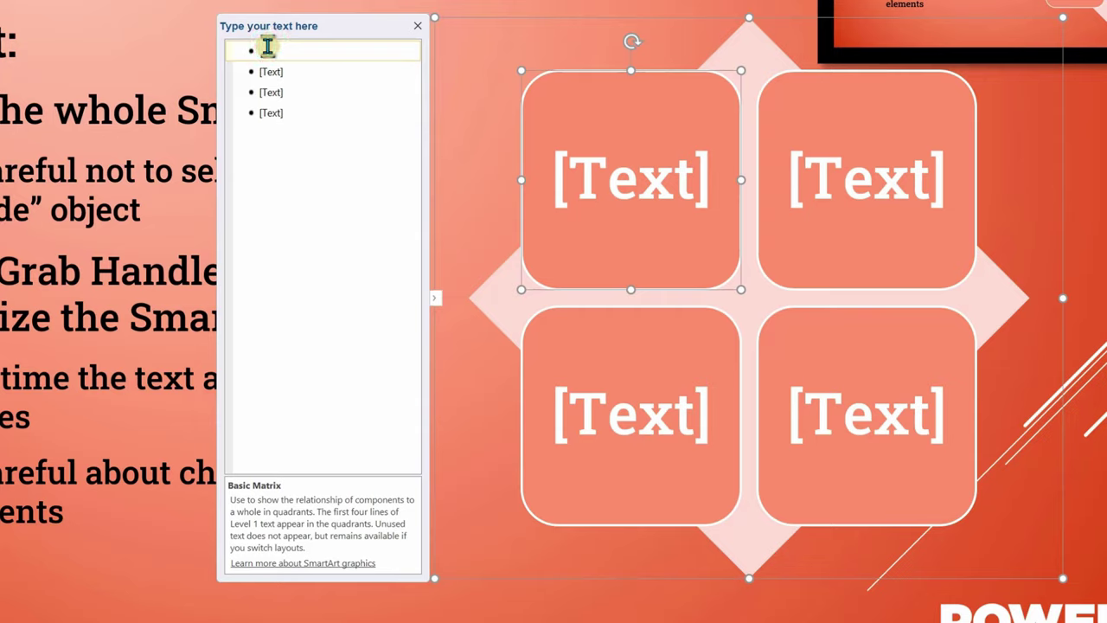
{"action": "type", "text": "Tables"}
{"action": "key", "text": "Return"}
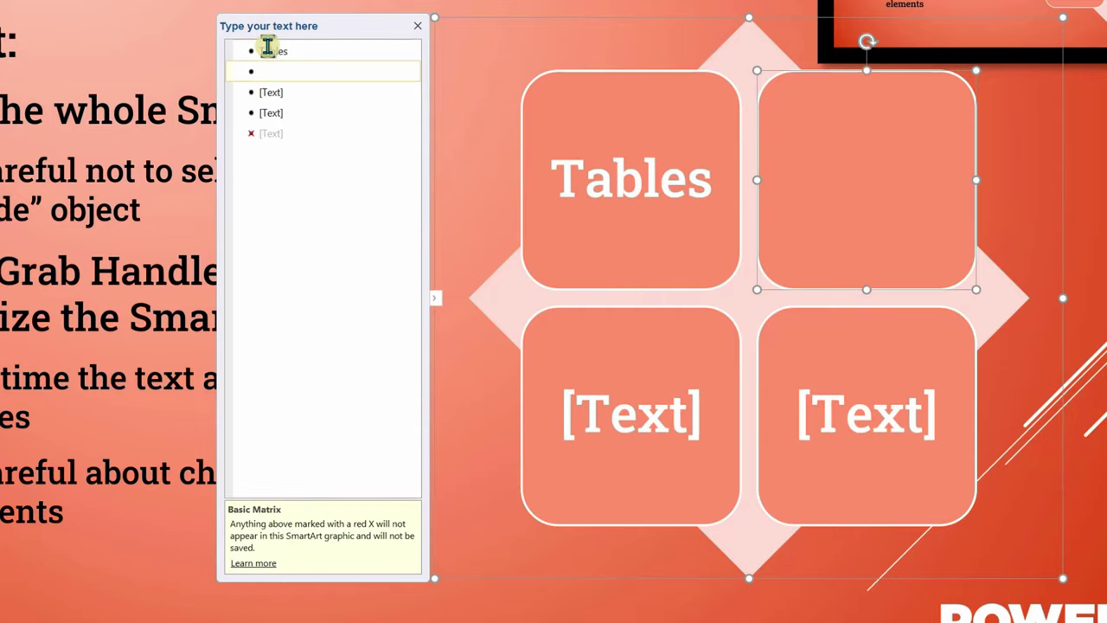
{"action": "type", "text": "Charts"}
{"action": "key", "text": "Return"}
{"action": "type", "text": "Text"}
{"action": "key", "text": "Return"}
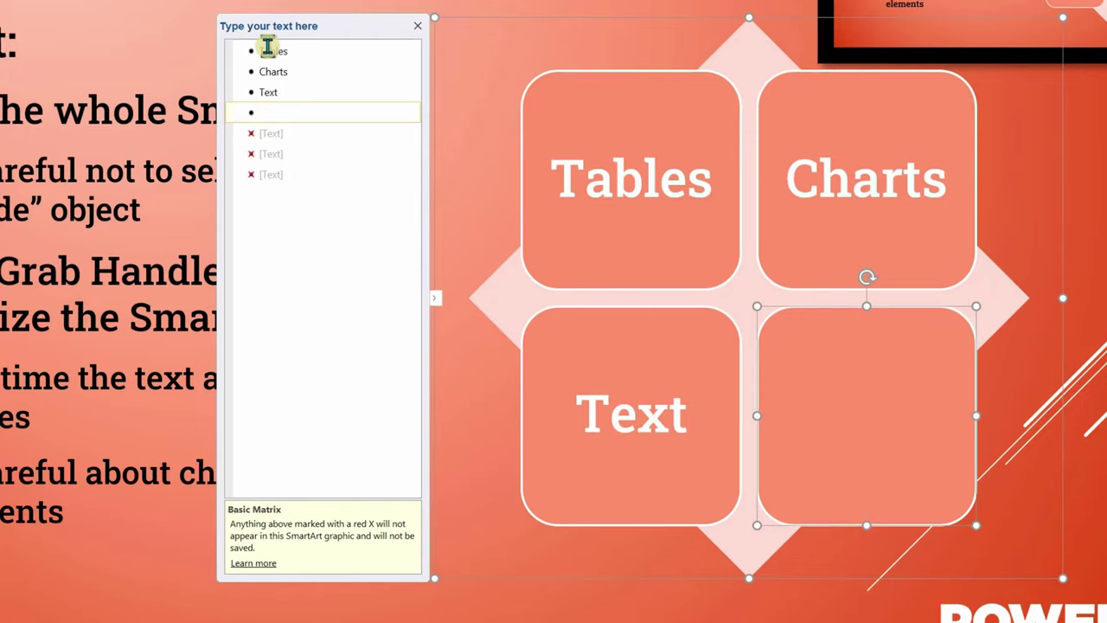
{"action": "type", "text": "SmartArt"}
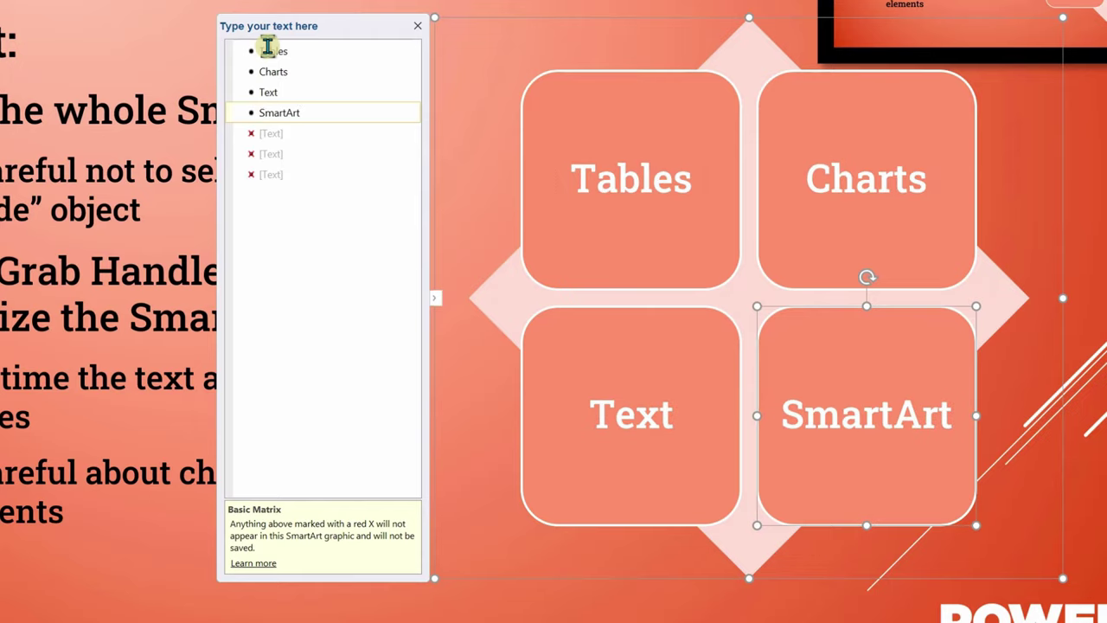
Step: Delete the empty extra line and close the SmartArt text pane
{"action": "left_click_drag", "start_coordinate": [251, 132], "coordinate": [314, 179]}
{"action": "key", "text": "BackSpace"}
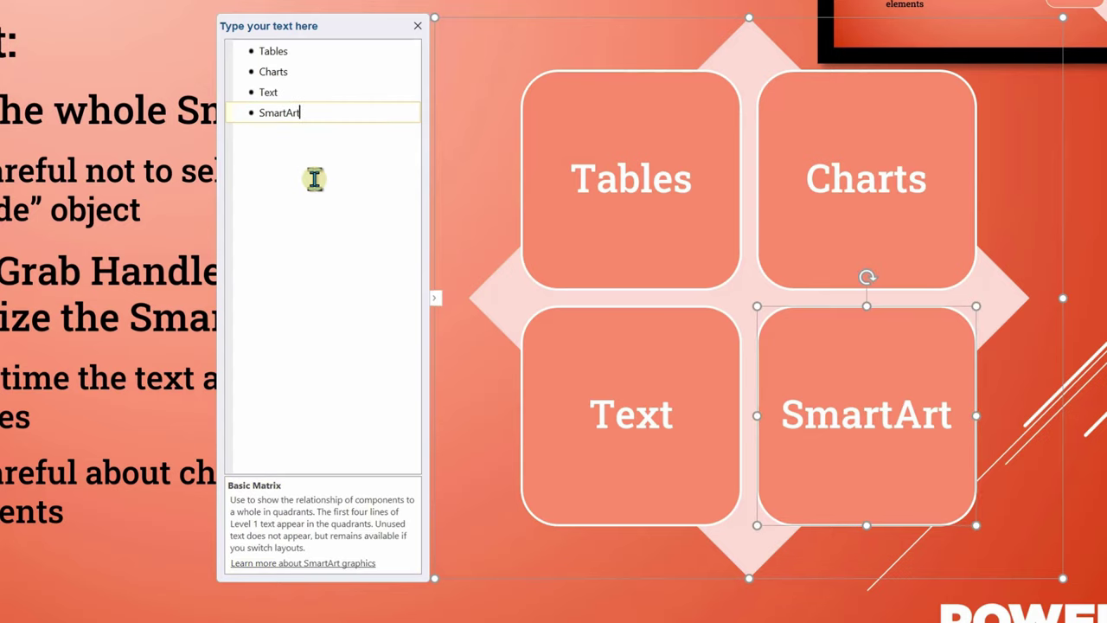
{"action": "left_click", "coordinate": [420, 28]}
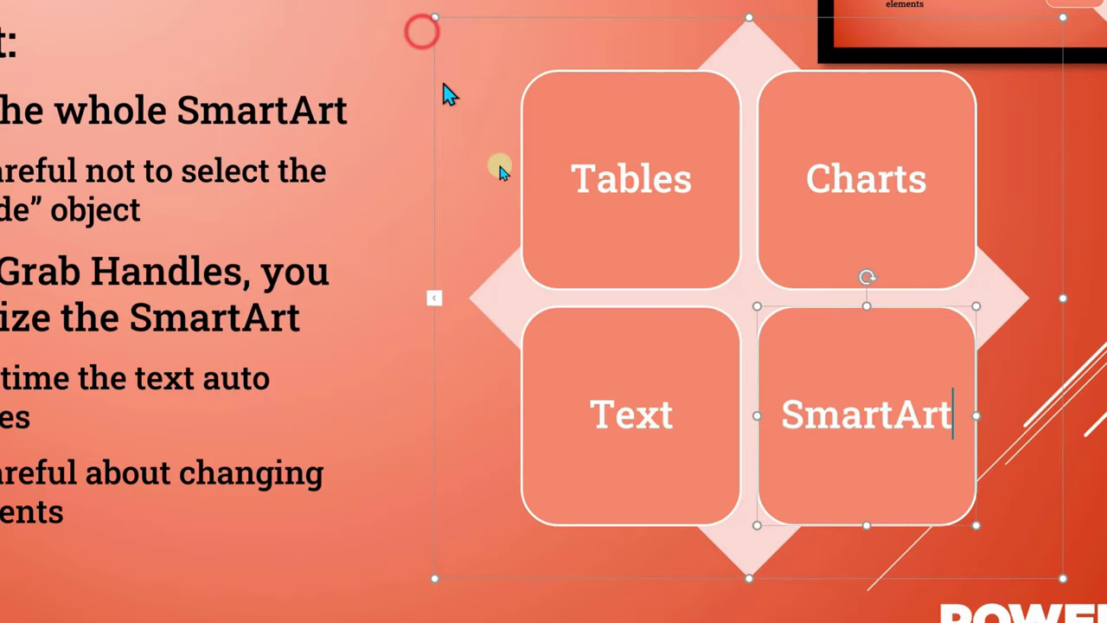
Step: Enlarge the whole Basic Matrix SmartArt toward the lower left so all boxes scale together
{"action": "double_click", "coordinate": [642, 184]}
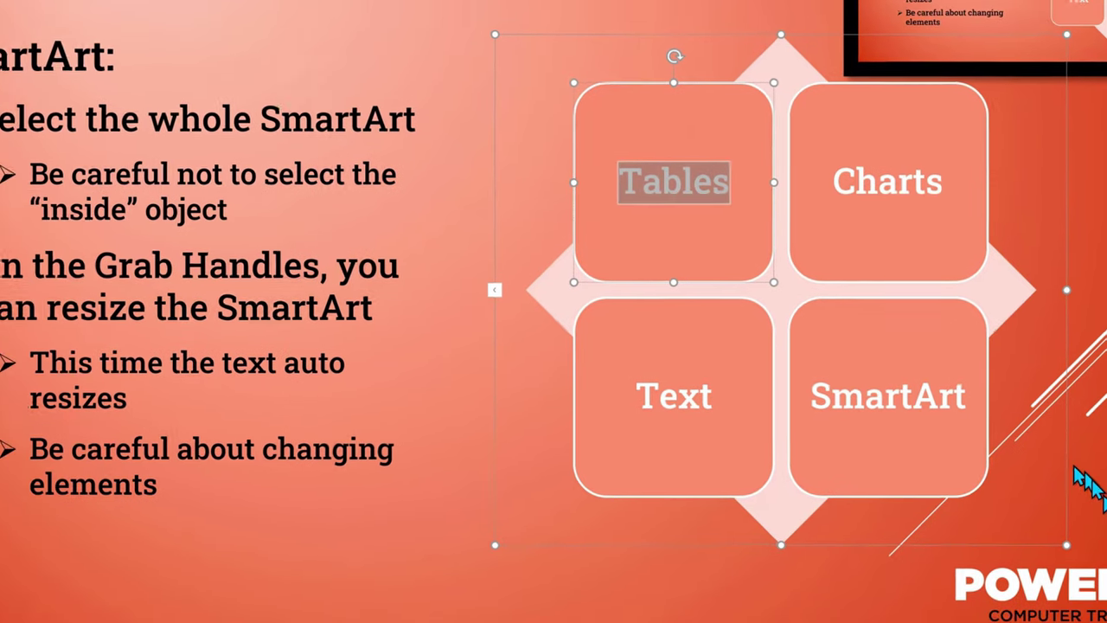
{"action": "left_click", "coordinate": [1085, 484]}
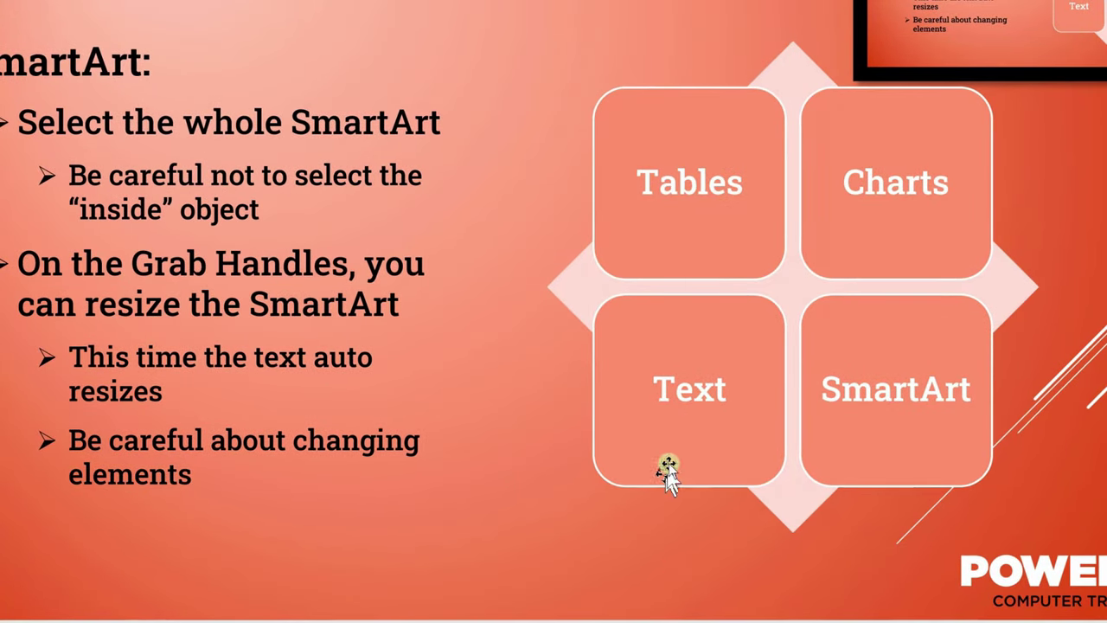
{"action": "left_click", "coordinate": [668, 464]}
{"action": "left_click_drag", "start_coordinate": [517, 531], "coordinate": [419, 611]}
{"action": "left_click_drag", "start_coordinate": [417, 611], "coordinate": [415, 610]}
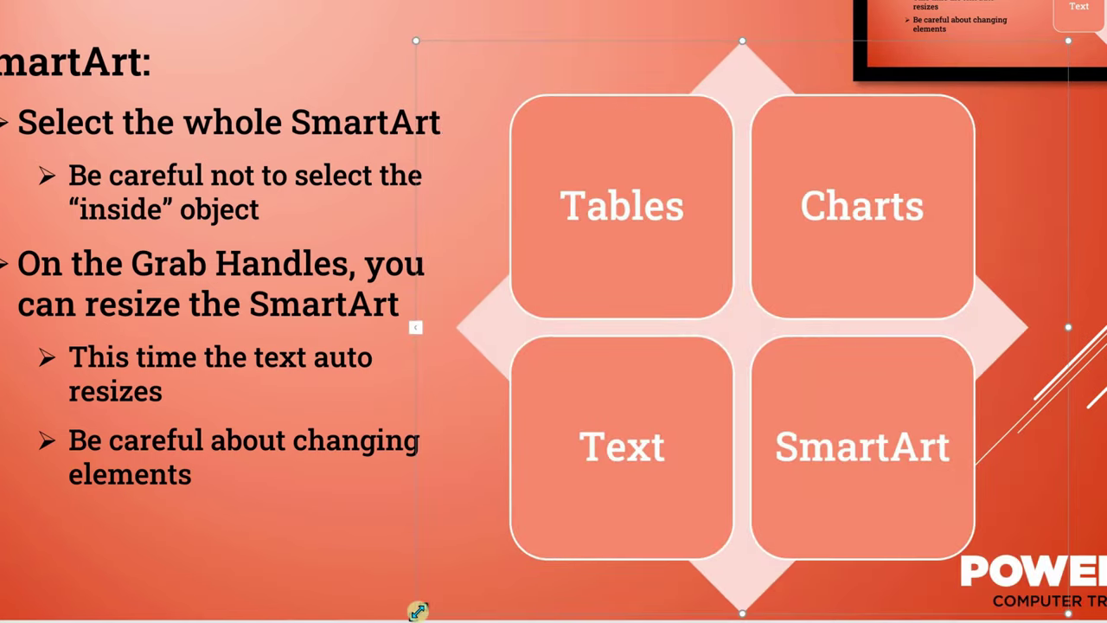
{"action": "left_click", "coordinate": [580, 213]}
{"action": "double_click", "coordinate": [582, 214]}
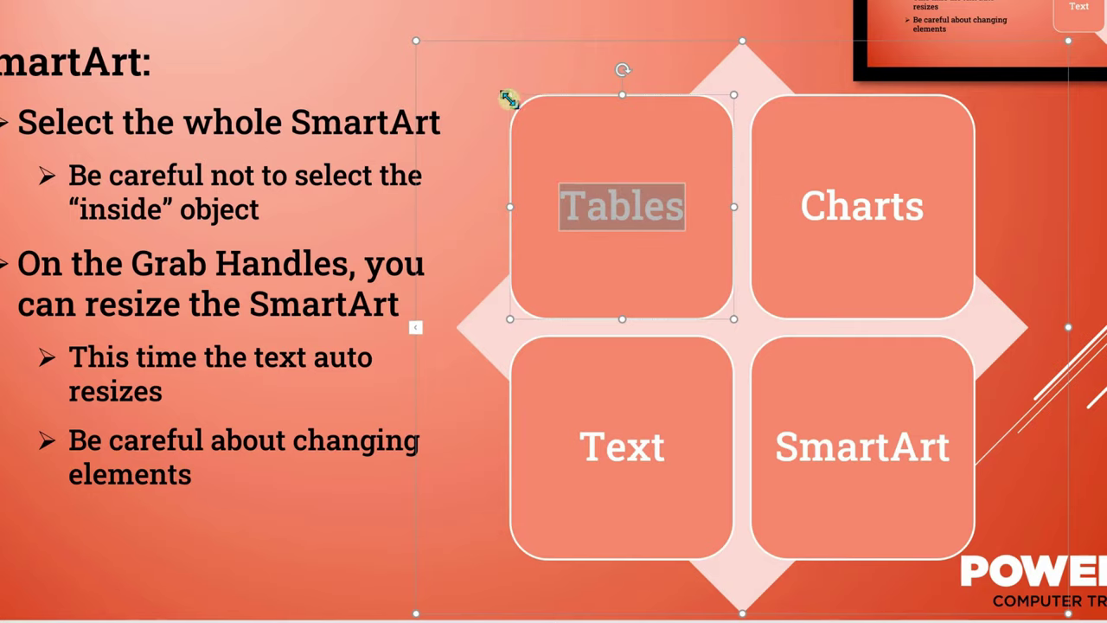
Step: Enlarge only the Tables box up and left, overlapping the Charts and Text boxes
{"action": "left_click_drag", "start_coordinate": [508, 98], "coordinate": [452, 32]}
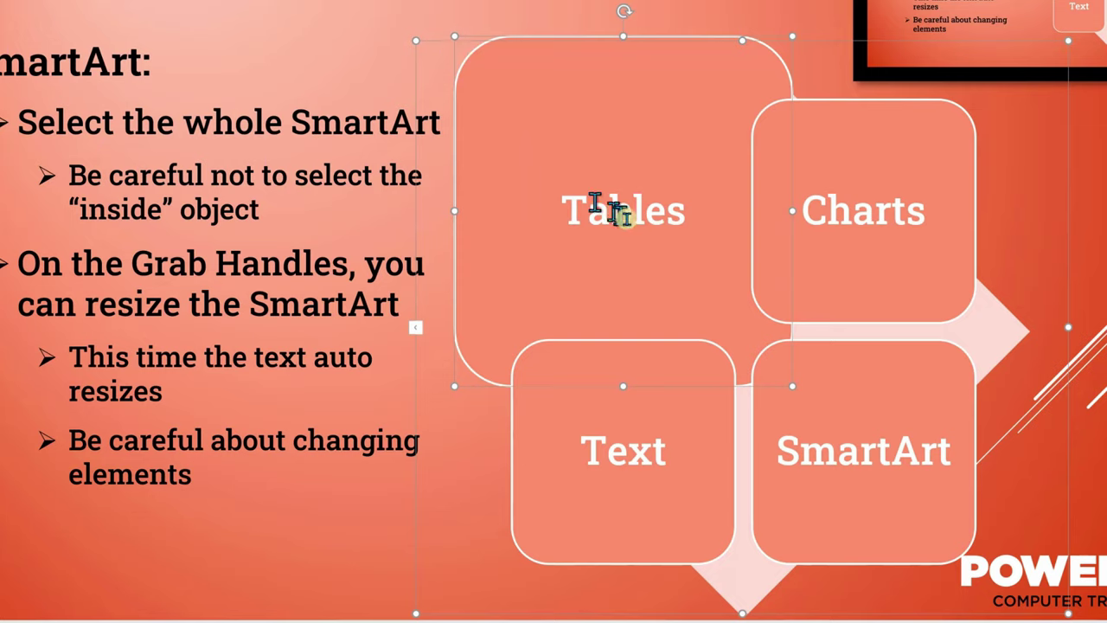
{"action": "double_click", "coordinate": [640, 222]}
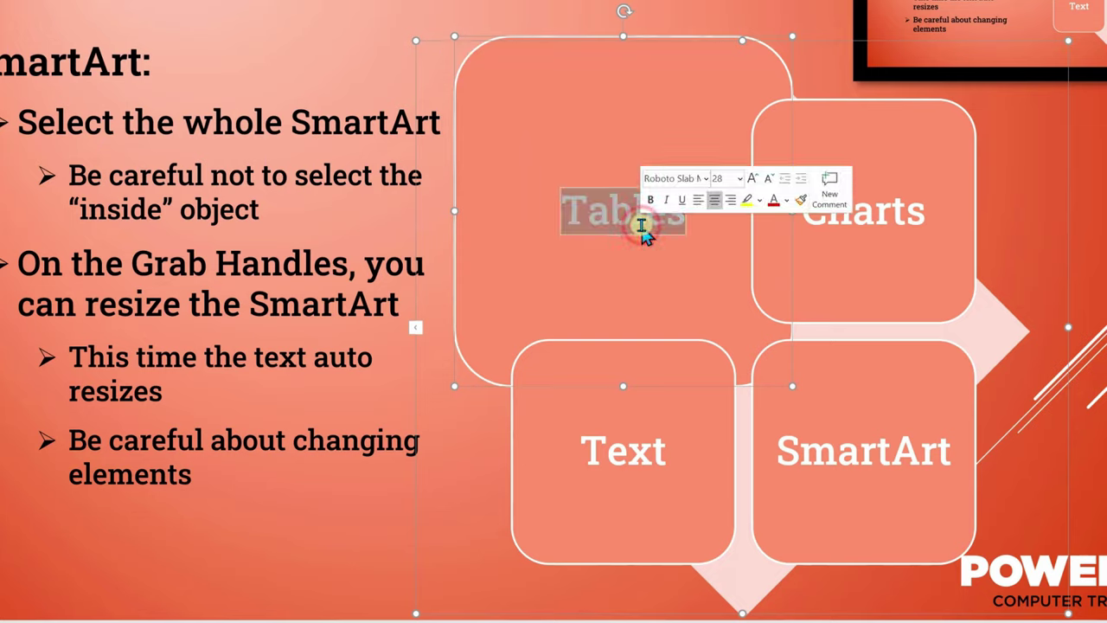